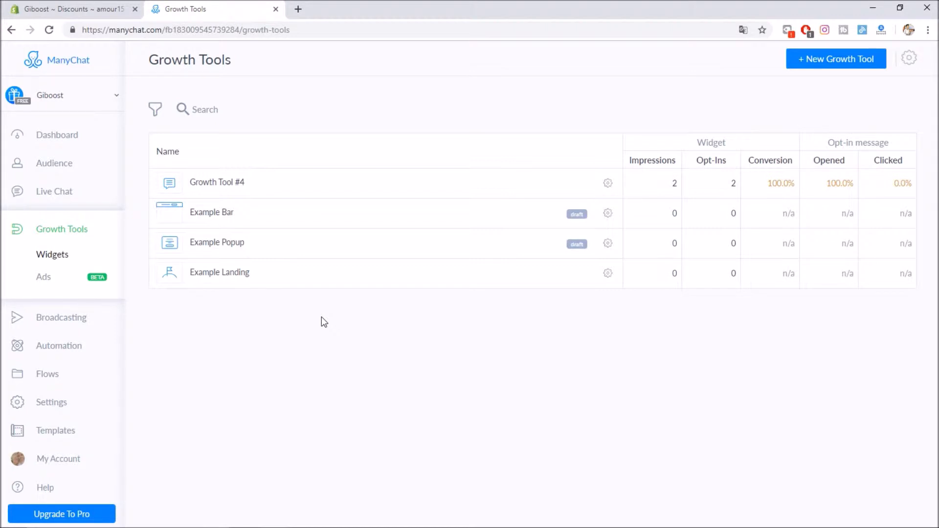
Open Sequence Message 1 of the Nouveau blog automation sequence for editing.
{"action": "left_click", "coordinate": [807, 61]}
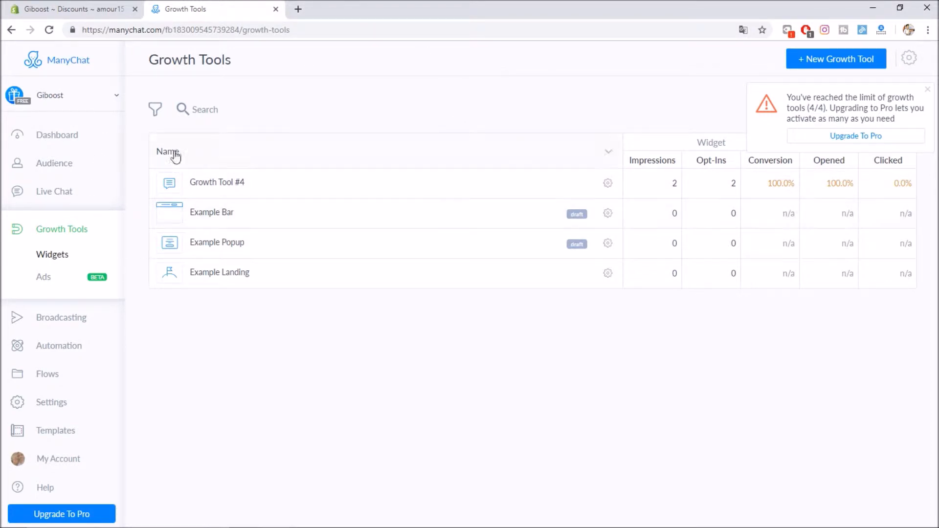
{"action": "left_click", "coordinate": [61, 348]}
{"action": "left_click", "coordinate": [59, 410]}
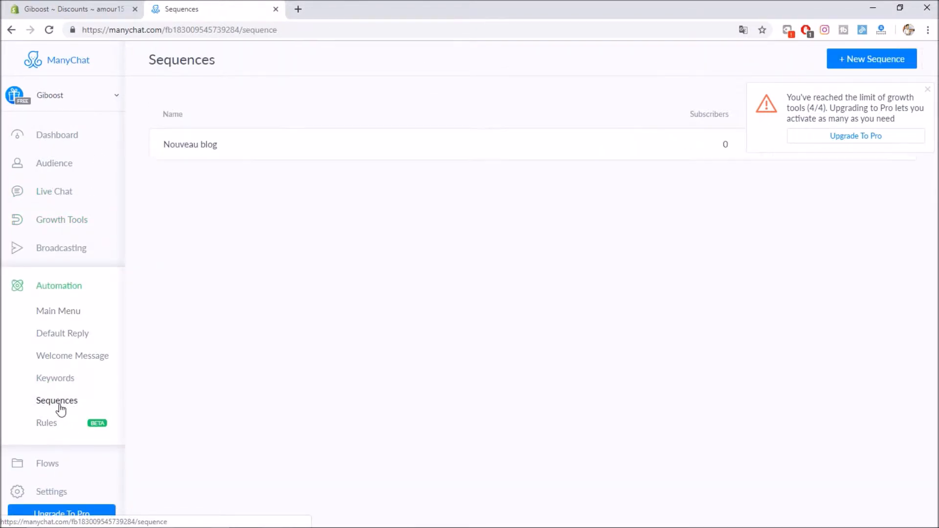
{"action": "left_click", "coordinate": [224, 151]}
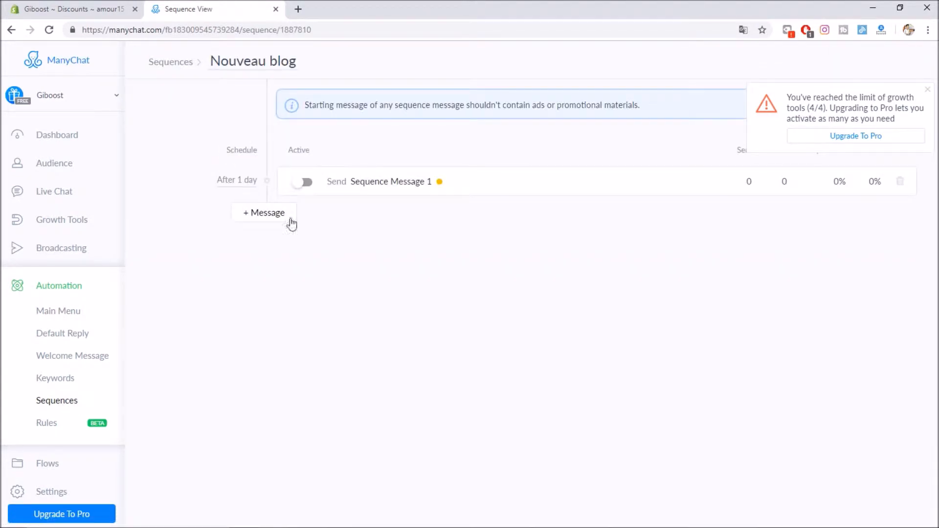
{"action": "left_click", "coordinate": [386, 184]}
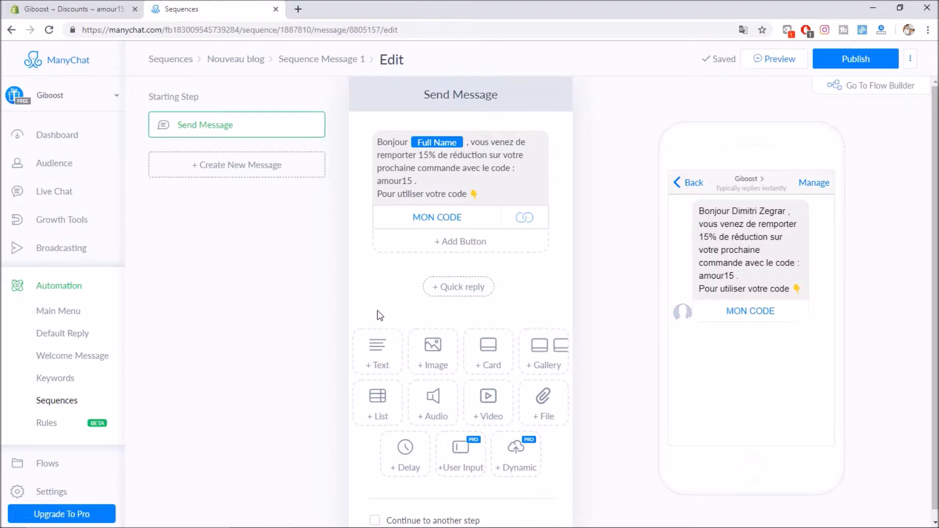
Check the title and website address set for the MON CODE button in the message.
{"action": "left_click", "coordinate": [478, 222]}
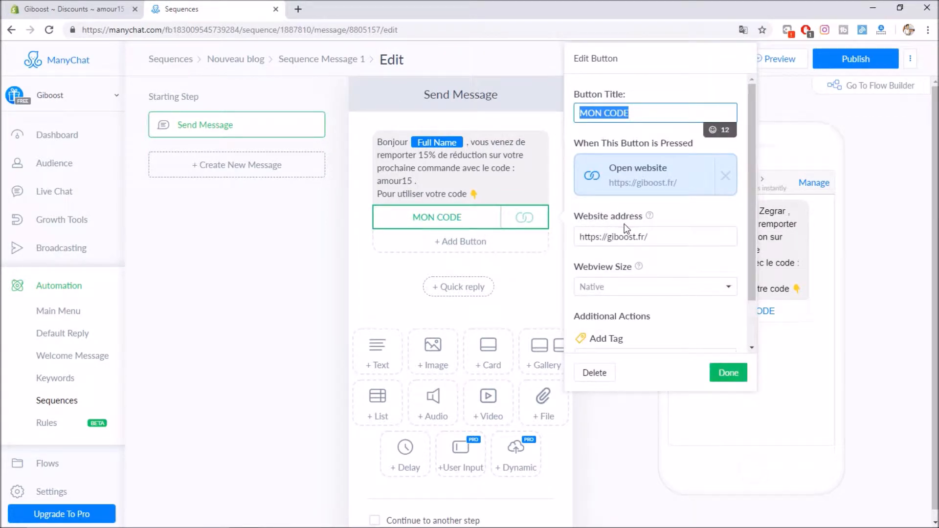
{"action": "left_click", "coordinate": [651, 237]}
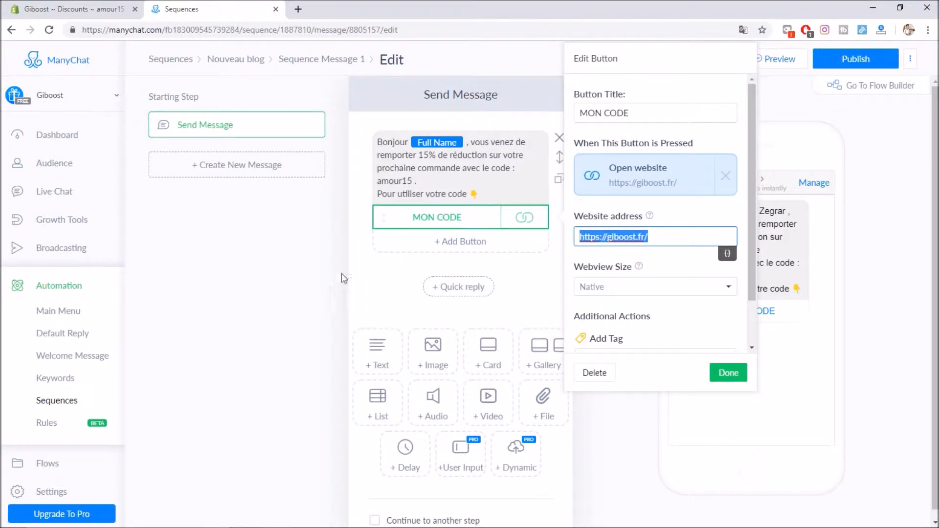
{"action": "left_click", "coordinate": [325, 279]}
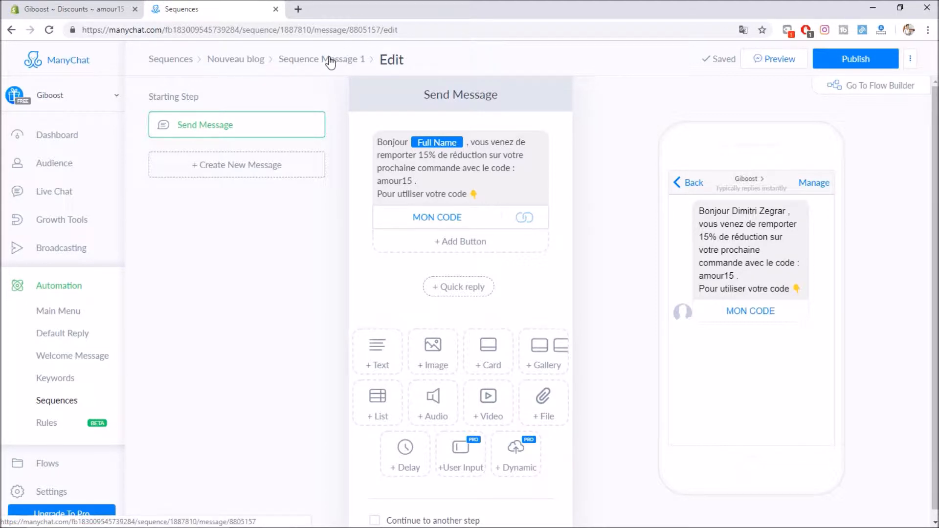
Return to the Nouveau blog sequence and set Sequence Message 1's sending delay to 7 days after subscription.
{"action": "left_click", "coordinate": [240, 60]}
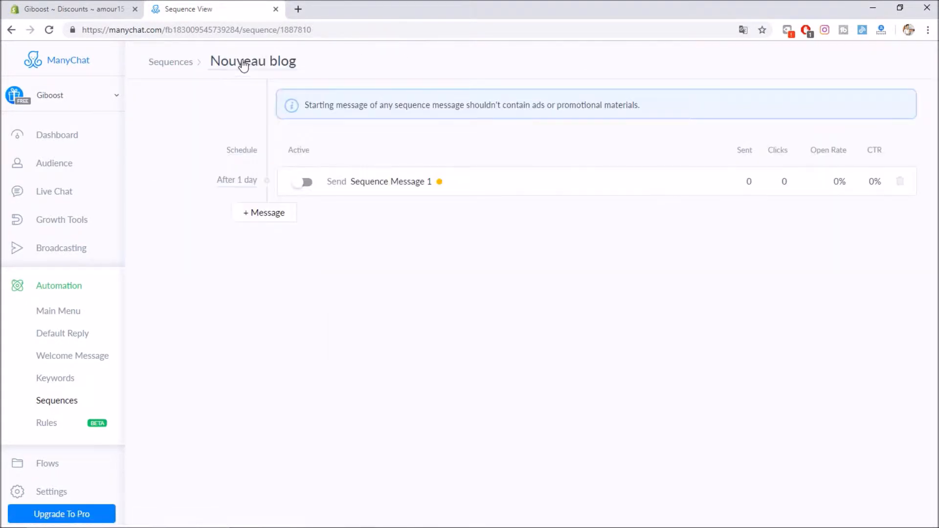
{"action": "left_click", "coordinate": [233, 181]}
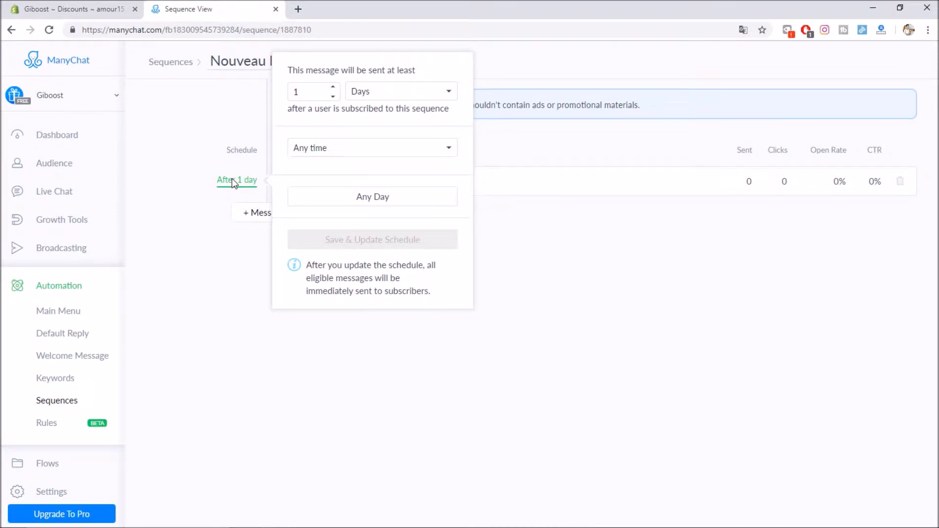
{"action": "left_click", "coordinate": [333, 87]}
{"action": "left_click", "coordinate": [334, 90]}
{"action": "left_click", "coordinate": [333, 90]}
{"action": "left_click", "coordinate": [334, 90]}
{"action": "left_click", "coordinate": [333, 90]}
{"action": "left_click", "coordinate": [334, 90]}
{"action": "left_click", "coordinate": [334, 90]}
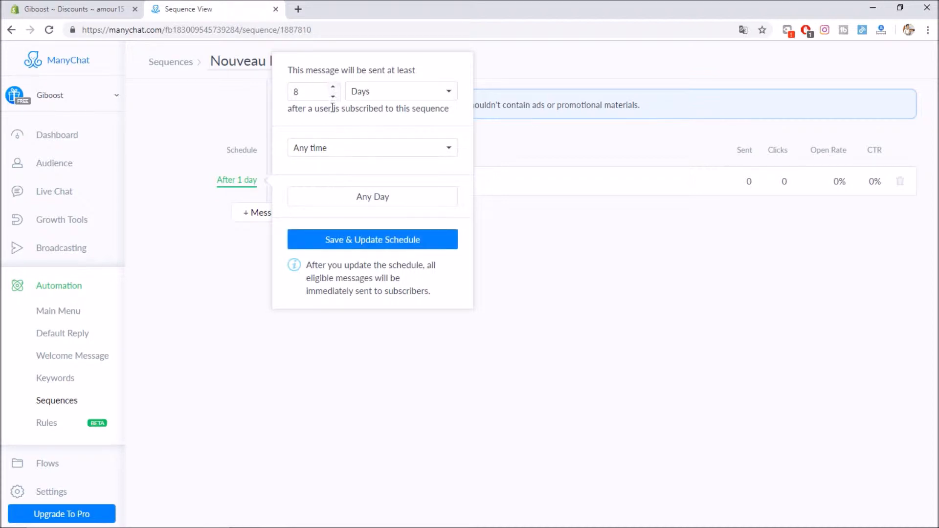
{"action": "left_click", "coordinate": [333, 96]}
Restrict Sequence Message 1 to be sent between 10:00 and 12:00 and save the updated schedule.
{"action": "left_click", "coordinate": [349, 152]}
{"action": "left_click", "coordinate": [344, 163]}
{"action": "left_click", "coordinate": [352, 149]}
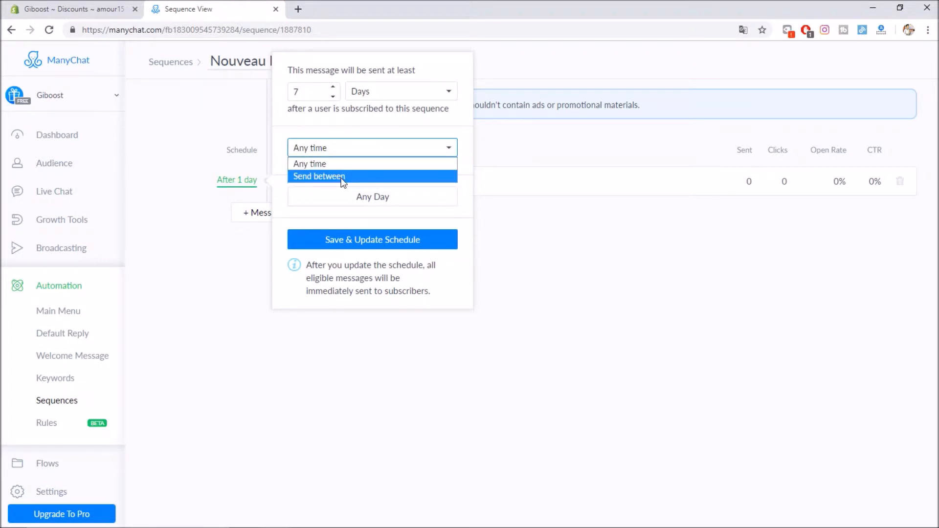
{"action": "left_click", "coordinate": [344, 177]}
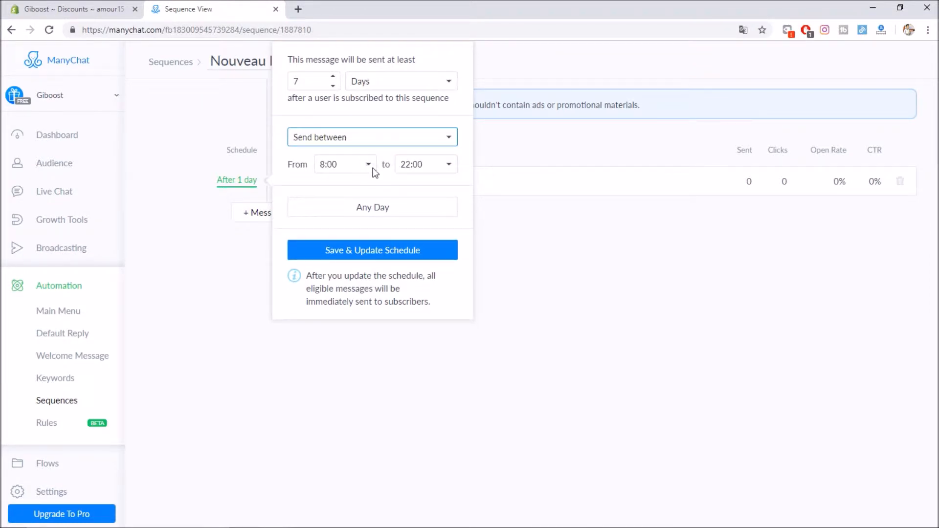
{"action": "left_click", "coordinate": [345, 164]}
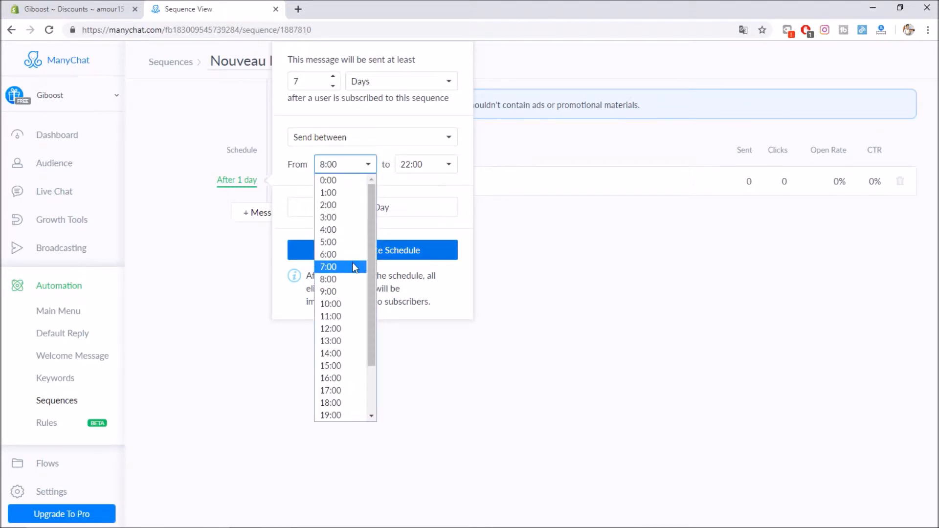
{"action": "left_click", "coordinate": [348, 303]}
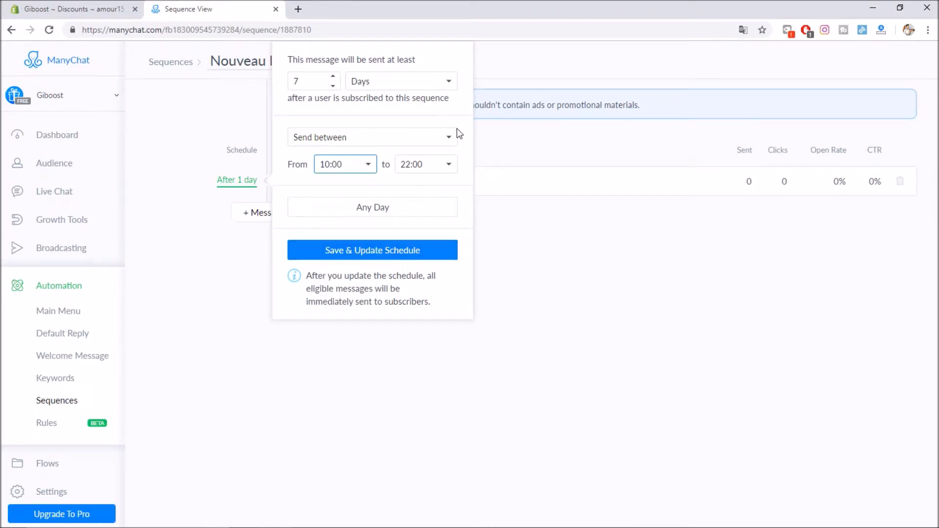
{"action": "left_click", "coordinate": [445, 166]}
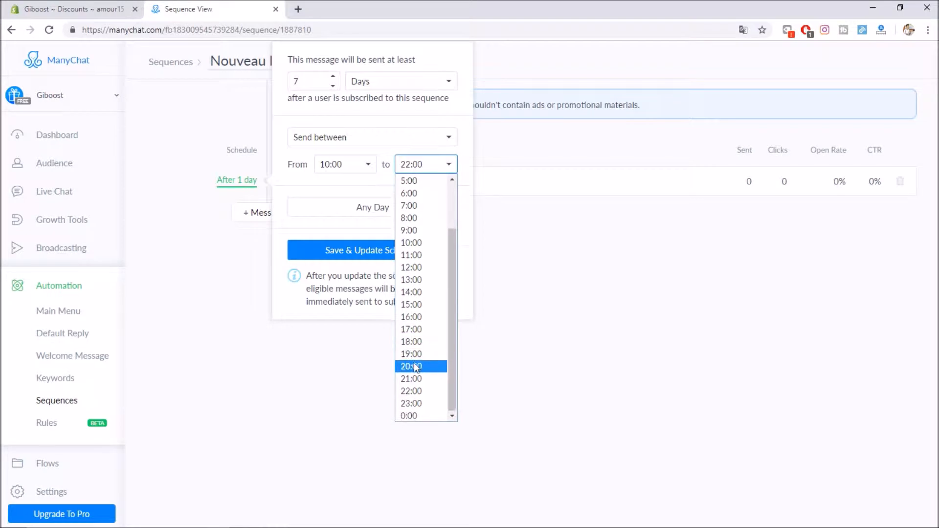
{"action": "left_click", "coordinate": [428, 267]}
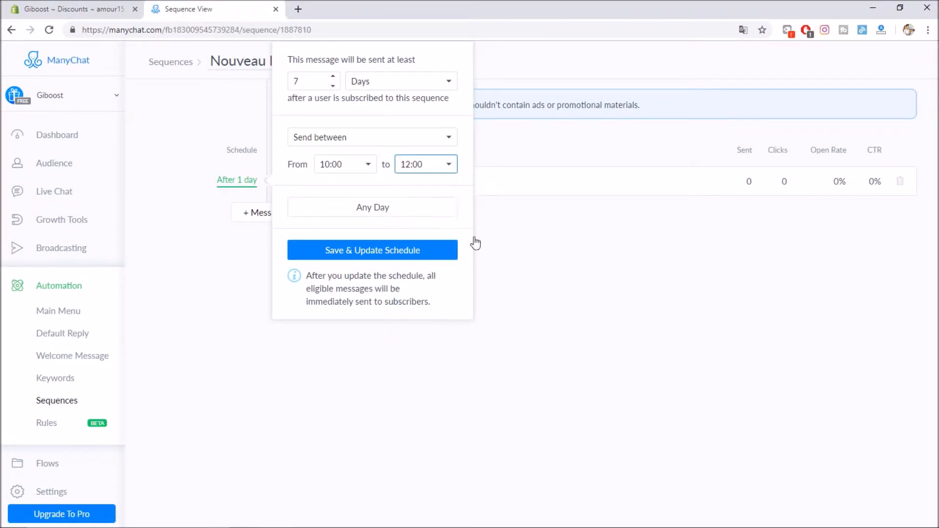
{"action": "left_click", "coordinate": [442, 255]}
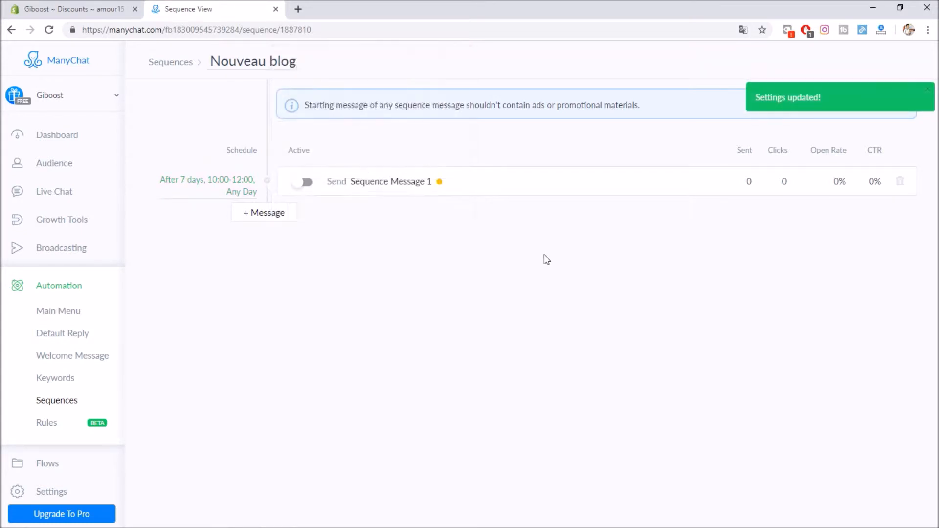
Publish the content of Sequence Message 1 and go back to the Nouveau blog sequence.
{"action": "left_click", "coordinate": [364, 192]}
{"action": "left_click", "coordinate": [852, 58]}
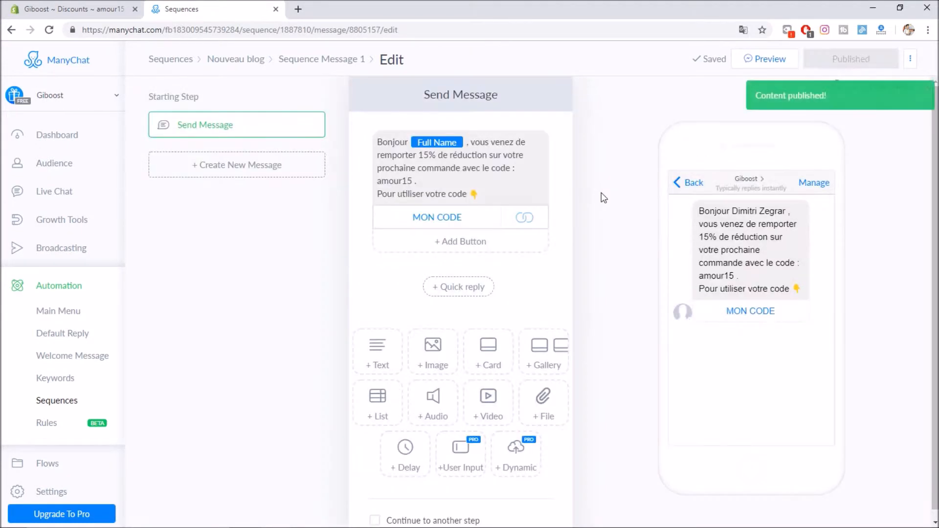
{"action": "left_click", "coordinate": [248, 60]}
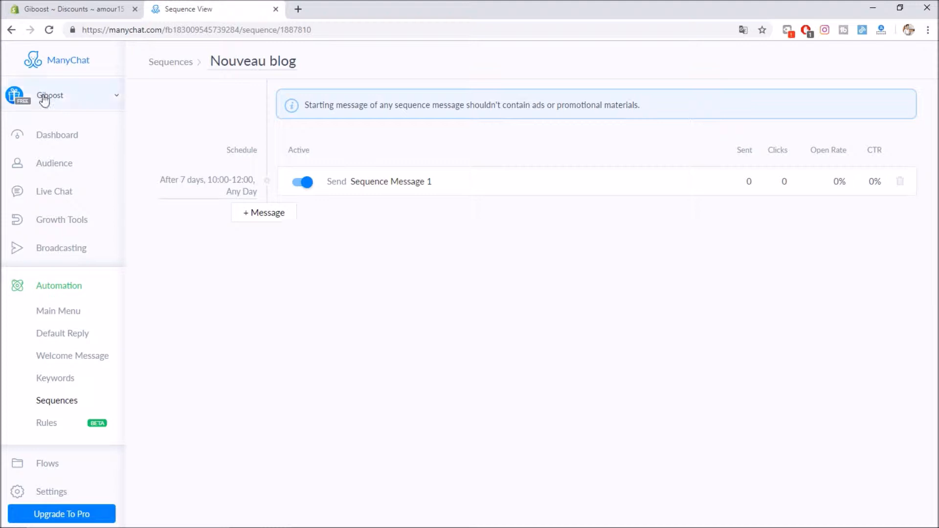
Switch to the ManyFrench page's account and open its Growth Tool #4.
{"action": "left_click", "coordinate": [93, 94]}
{"action": "left_click", "coordinate": [45, 279]}
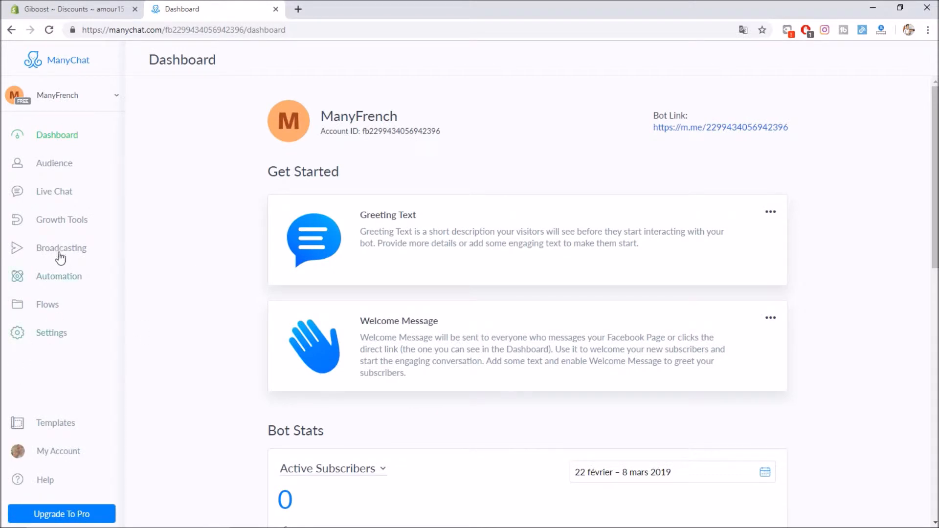
{"action": "left_click", "coordinate": [83, 220]}
{"action": "left_click", "coordinate": [245, 183]}
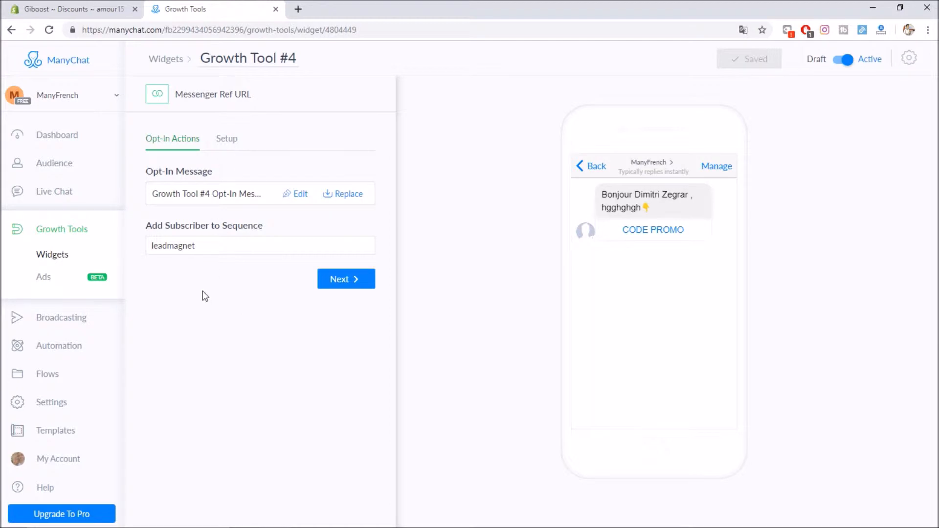
Copy the Messenger Ref URL from the setup settings of Growth Tool #4.
{"action": "left_click", "coordinate": [230, 140]}
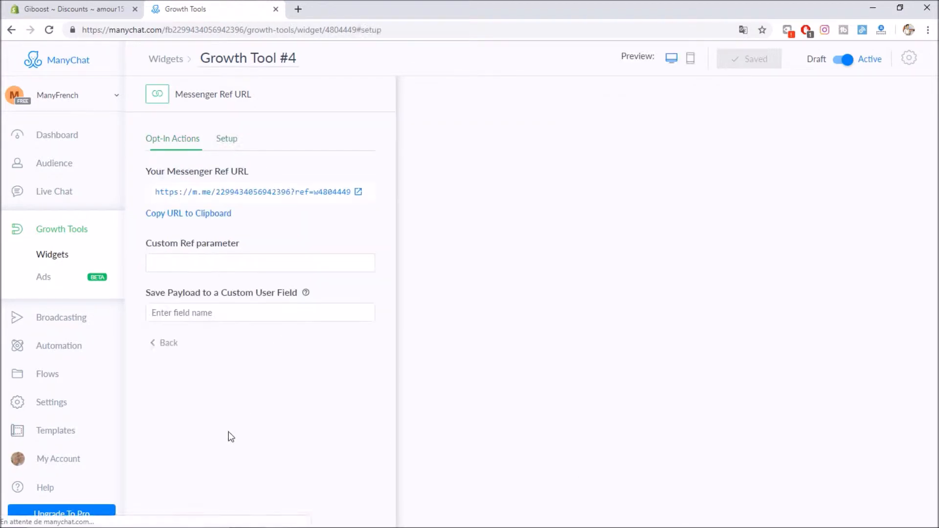
{"action": "left_click_drag", "start_coordinate": [145, 192], "coordinate": [380, 194]}
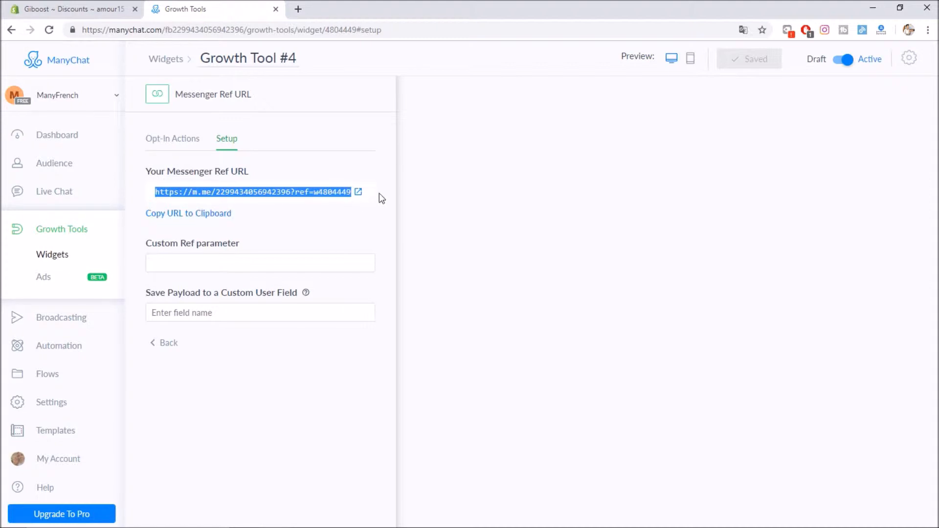
{"action": "right_click", "coordinate": [334, 192]}
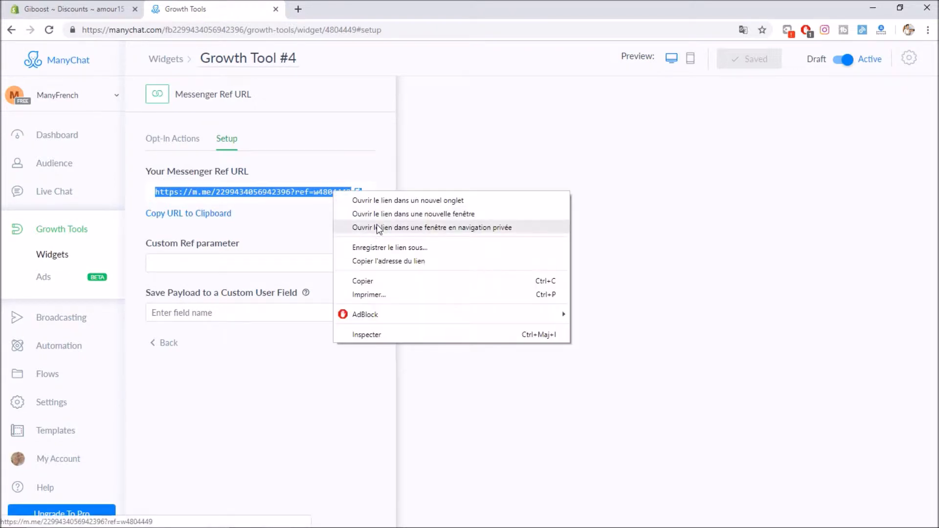
{"action": "left_click", "coordinate": [392, 282]}
{"action": "left_click", "coordinate": [302, 218]}
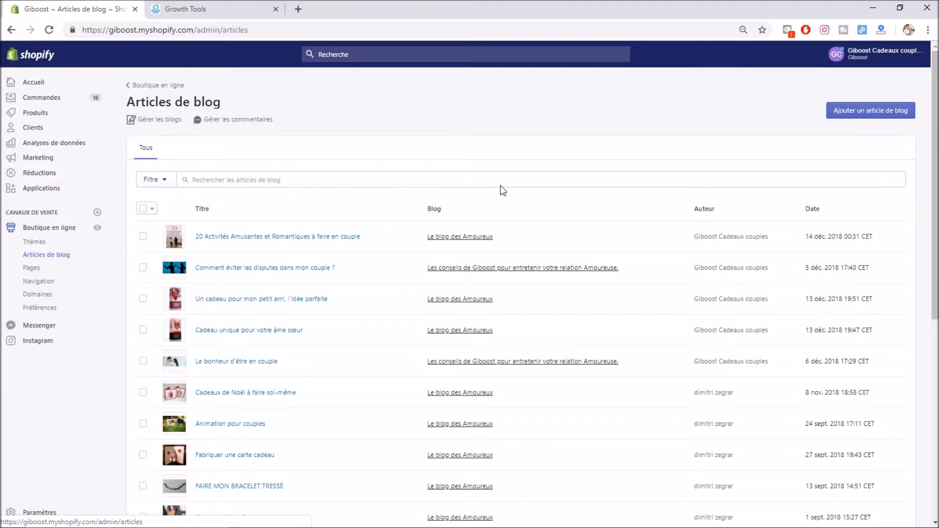
In Shopify's blog article list, open "20 Activités Amusantes et Romantiques à faire en couple" for editing.
{"action": "scroll", "coordinate": [489, 220], "scroll_direction": "down", "scroll_amount": 7}
{"action": "scroll", "coordinate": [468, 273], "scroll_direction": "up", "scroll_amount": 5}
{"action": "scroll", "coordinate": [468, 273], "scroll_direction": "up", "scroll_amount": 3}
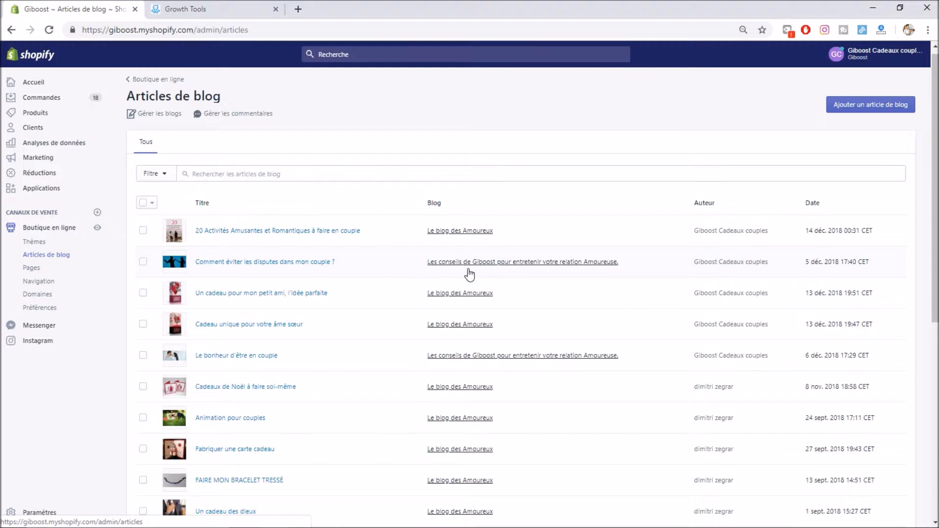
{"action": "scroll", "coordinate": [470, 276], "scroll_direction": "up", "scroll_amount": 1}
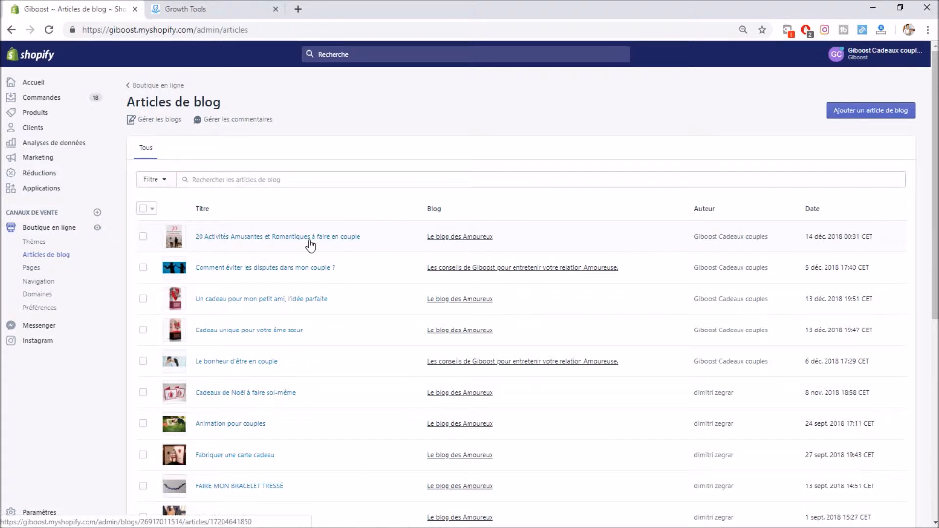
{"action": "left_click", "coordinate": [301, 240]}
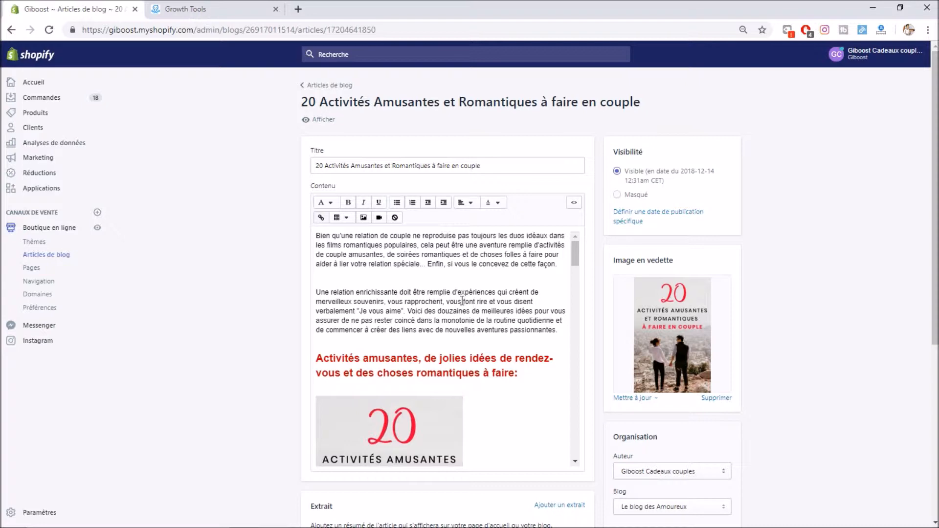
Look through the introduction, image and numbered list in the article's content editor.
{"action": "left_click_drag", "start_coordinate": [375, 236], "coordinate": [461, 294]}
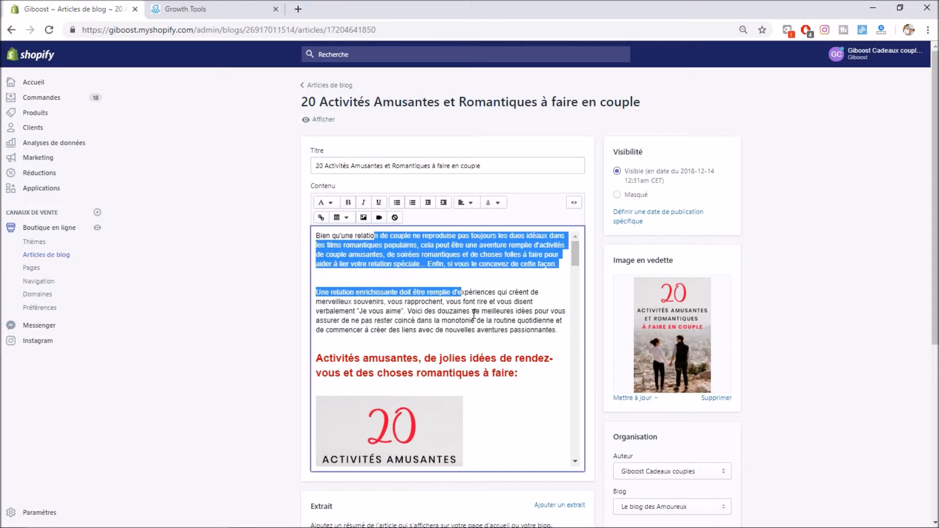
{"action": "scroll", "coordinate": [473, 314], "scroll_direction": "down", "scroll_amount": 2}
{"action": "scroll", "coordinate": [473, 313], "scroll_direction": "up", "scroll_amount": 2}
{"action": "scroll", "coordinate": [475, 312], "scroll_direction": "down", "scroll_amount": 6}
{"action": "scroll", "coordinate": [477, 309], "scroll_direction": "down", "scroll_amount": 1}
{"action": "scroll", "coordinate": [478, 308], "scroll_direction": "up", "scroll_amount": 7}
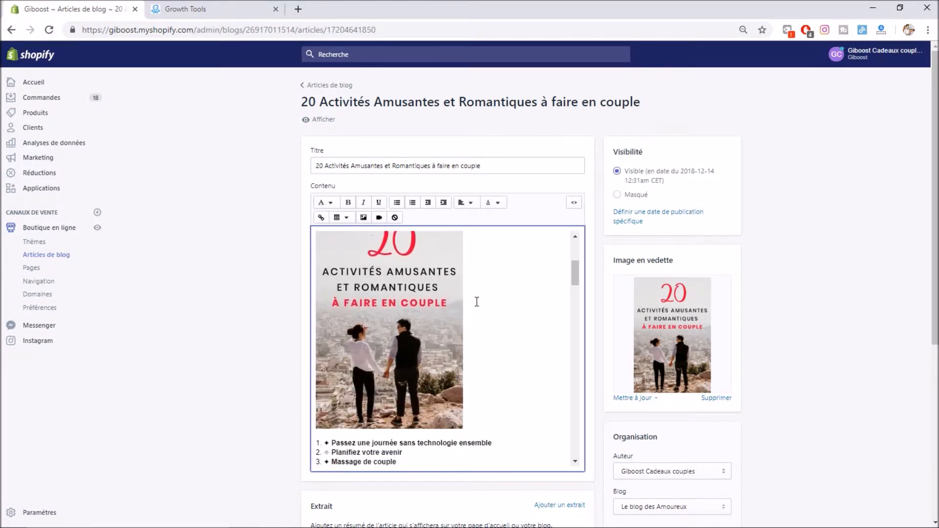
View the published article on the Giboost store and examine its text, images and product links.
{"action": "left_click", "coordinate": [333, 126]}
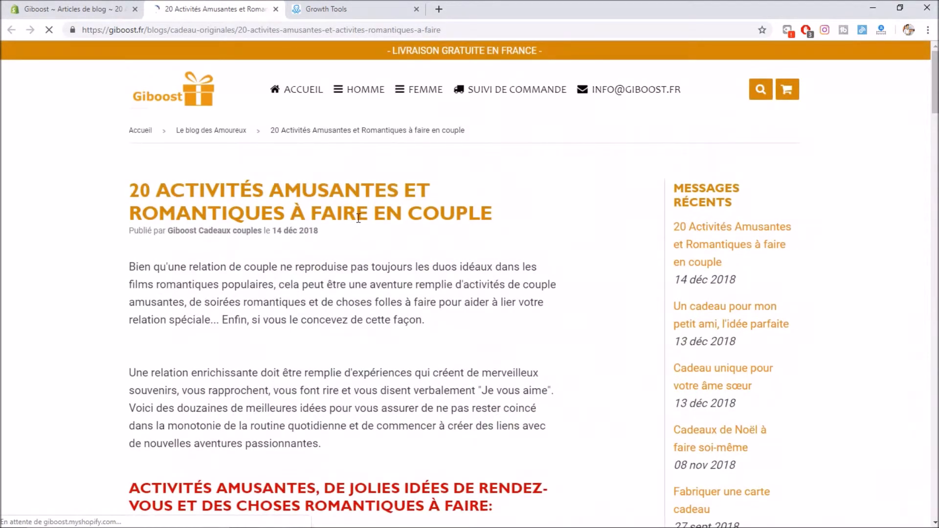
{"action": "scroll", "coordinate": [186, 252], "scroll_direction": "down", "scroll_amount": 1}
{"action": "scroll", "coordinate": [186, 252], "scroll_direction": "down", "scroll_amount": 5}
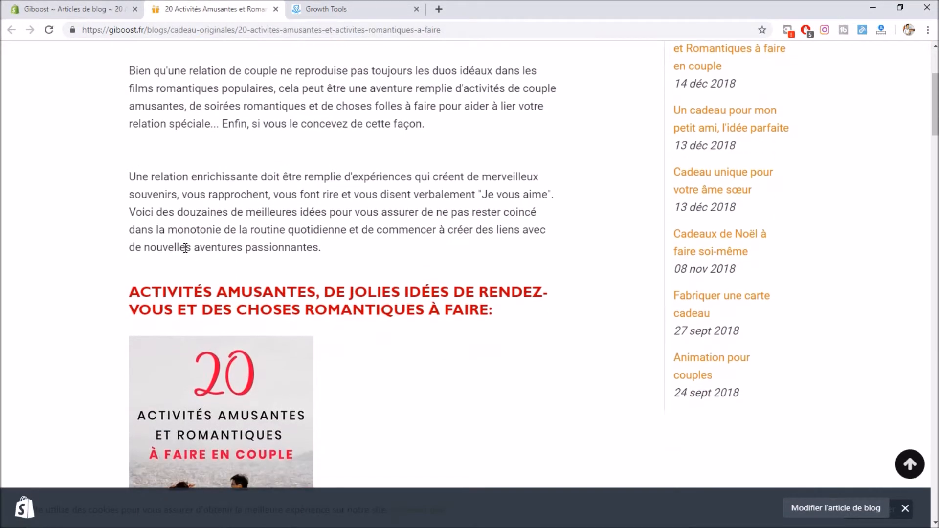
{"action": "scroll", "coordinate": [569, 321], "scroll_direction": "up", "scroll_amount": 6}
{"action": "scroll", "coordinate": [256, 224], "scroll_direction": "down", "scroll_amount": 7}
{"action": "scroll", "coordinate": [233, 216], "scroll_direction": "down", "scroll_amount": 17}
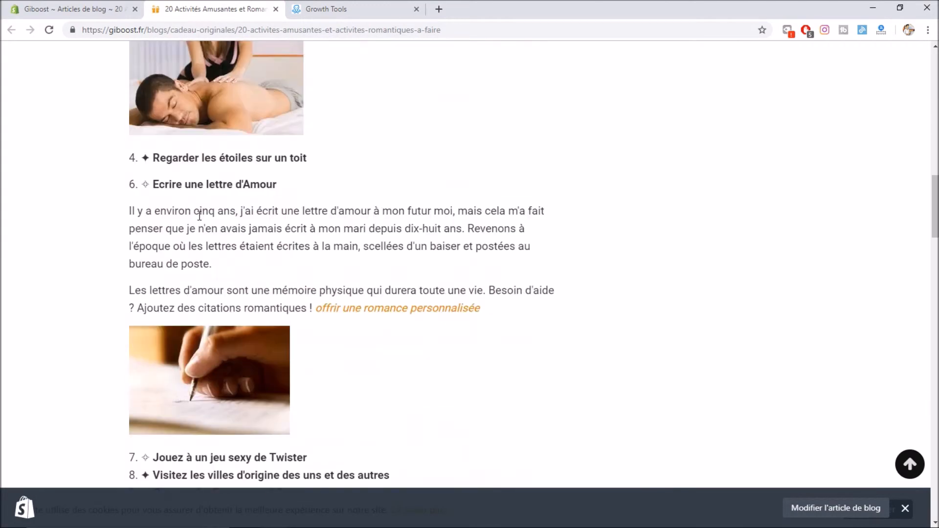
{"action": "scroll", "coordinate": [351, 210], "scroll_direction": "up", "scroll_amount": 4}
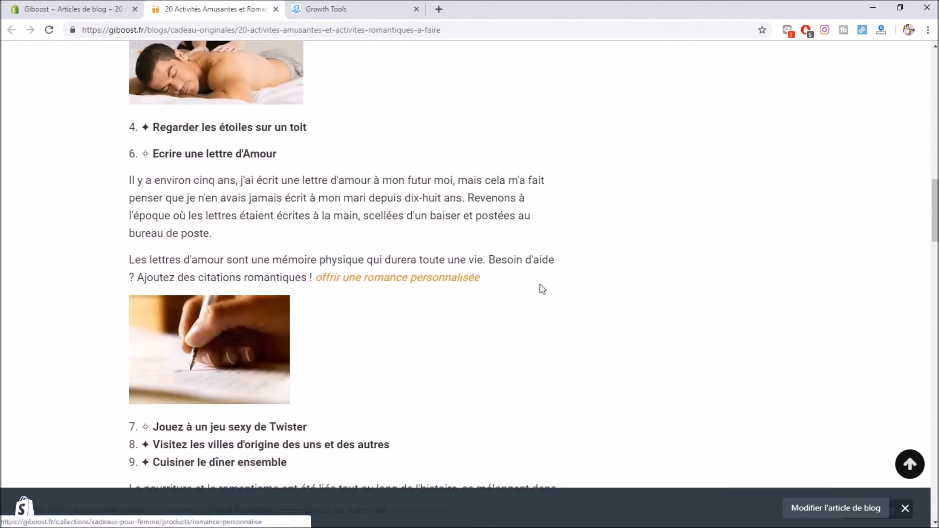
{"action": "scroll", "coordinate": [279, 321], "scroll_direction": "down", "scroll_amount": 9}
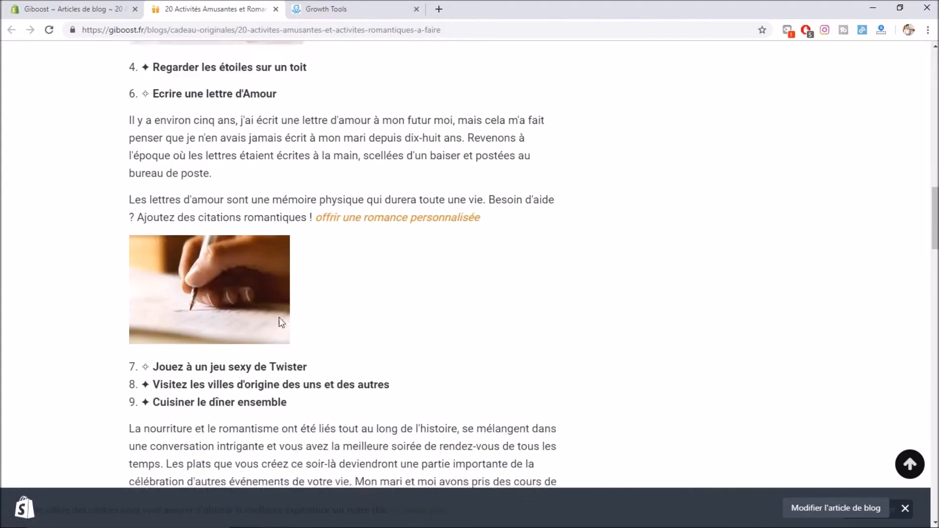
Examine the rest of the published article down to its social media links, and look over its content in the Shopify editor.
{"action": "scroll", "coordinate": [344, 237], "scroll_direction": "up", "scroll_amount": 9}
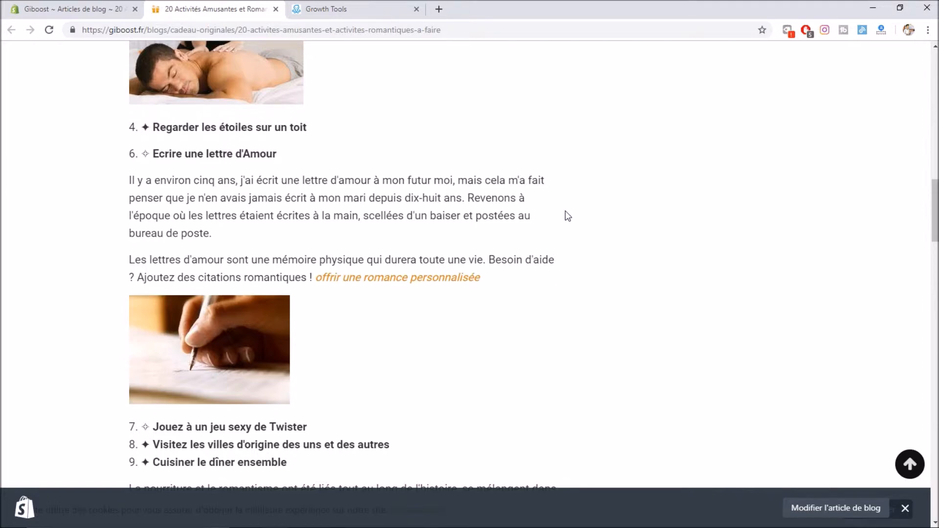
{"action": "scroll", "coordinate": [567, 216], "scroll_direction": "down", "scroll_amount": 15}
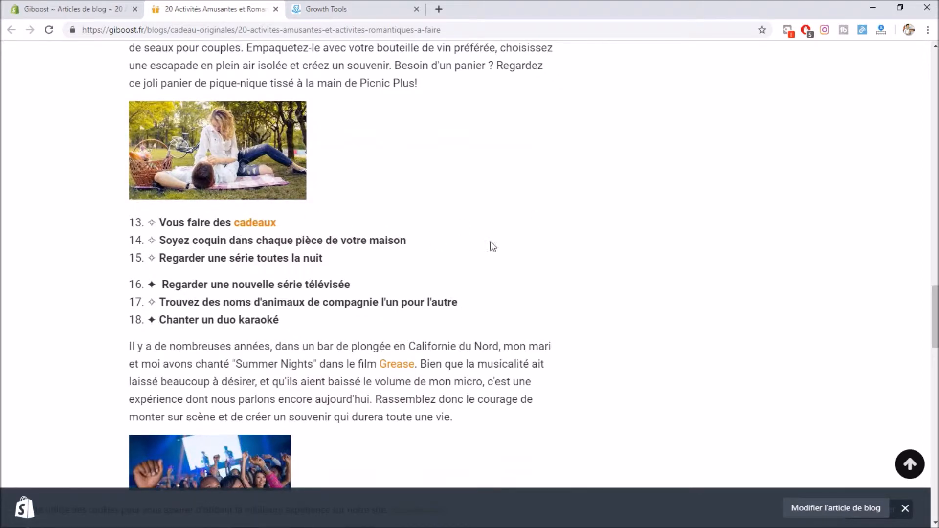
{"action": "scroll", "coordinate": [493, 246], "scroll_direction": "down", "scroll_amount": 1}
{"action": "scroll", "coordinate": [493, 246], "scroll_direction": "down", "scroll_amount": 7}
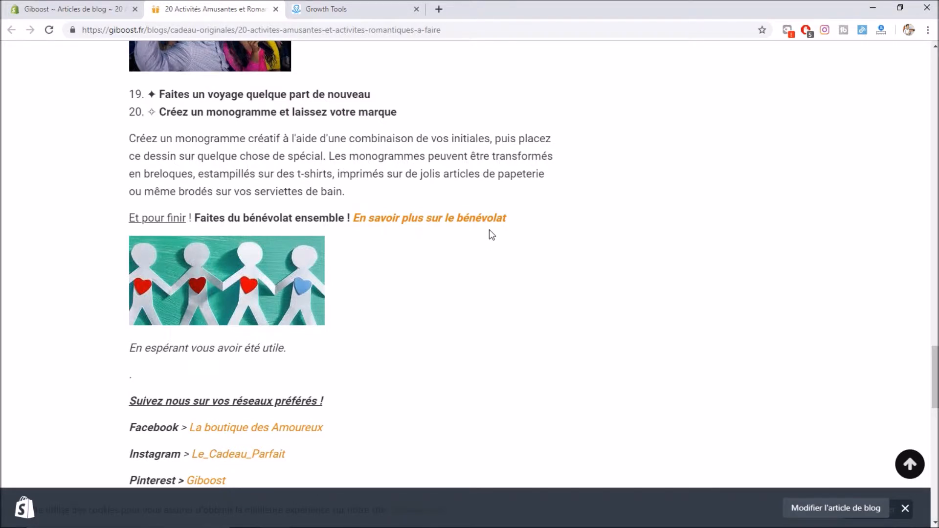
{"action": "key", "text": "ctrl+shift+Tab"}
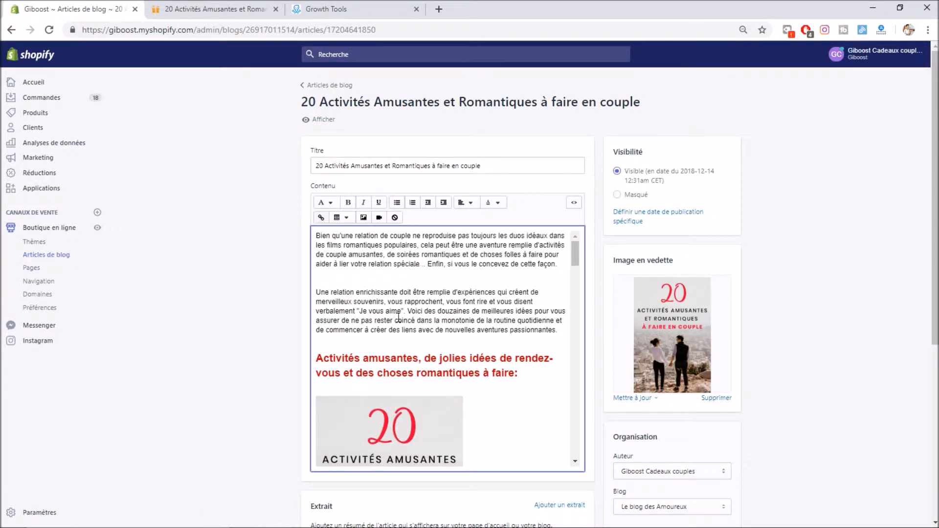
{"action": "left_click_drag", "start_coordinate": [410, 303], "coordinate": [496, 302]}
{"action": "left_click", "coordinate": [489, 335]}
{"action": "scroll", "coordinate": [482, 329], "scroll_direction": "down", "scroll_amount": 4}
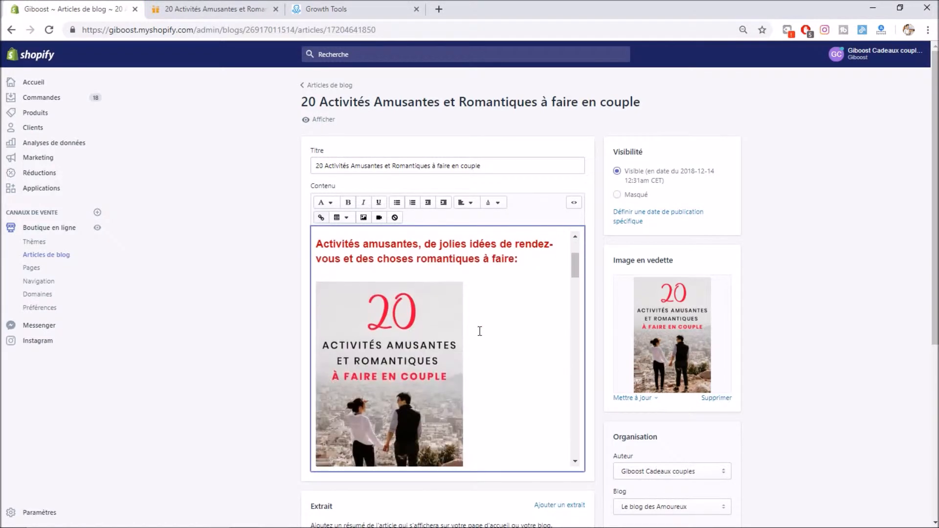
{"action": "scroll", "coordinate": [476, 325], "scroll_direction": "down", "scroll_amount": 4}
{"action": "scroll", "coordinate": [359, 289], "scroll_direction": "up", "scroll_amount": 8}
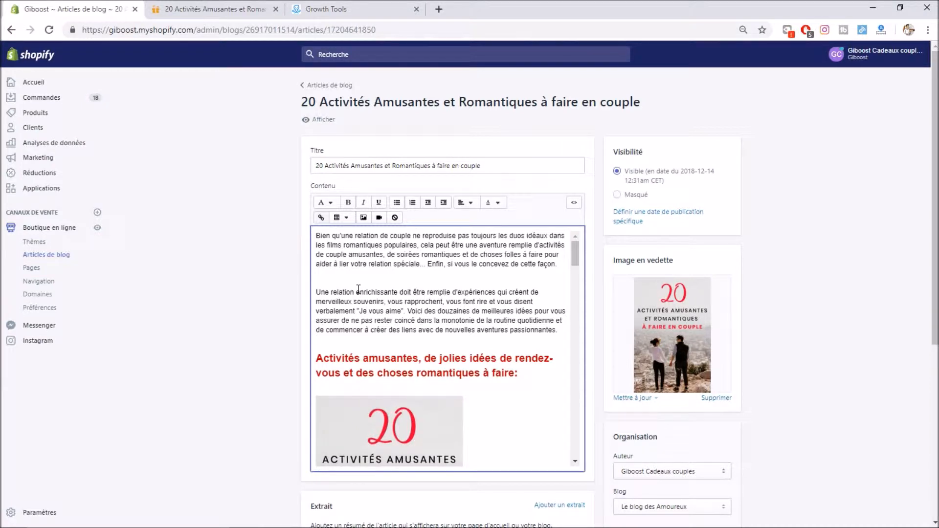
{"action": "scroll", "coordinate": [455, 318], "scroll_direction": "down", "scroll_amount": 15}
{"action": "scroll", "coordinate": [465, 290], "scroll_direction": "down", "scroll_amount": 15}
{"action": "scroll", "coordinate": [497, 304], "scroll_direction": "up", "scroll_amount": 20}
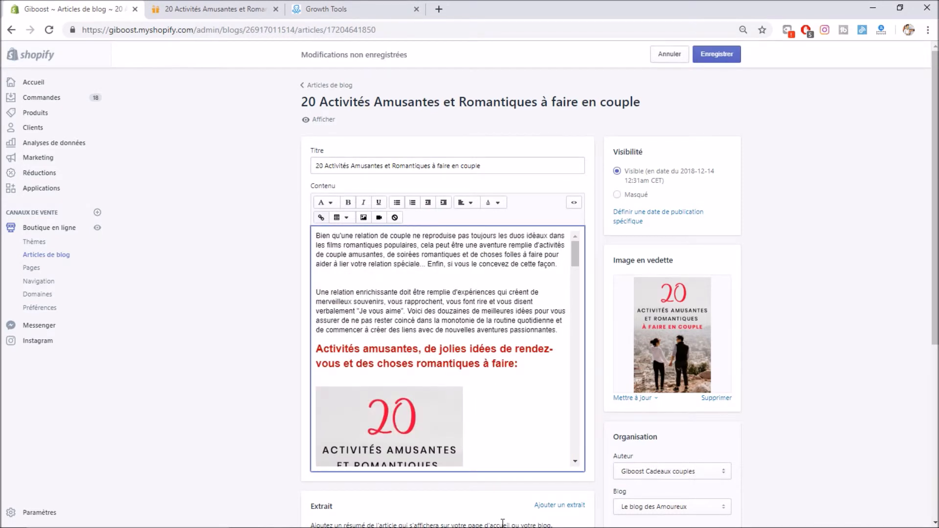
Add the line "OBTENIR DES BONS DE RÉDUCTIONS POUR COUPLES" below the second introductory paragraph and format it bold, italic and underlined.
{"action": "key", "text": "Return"}
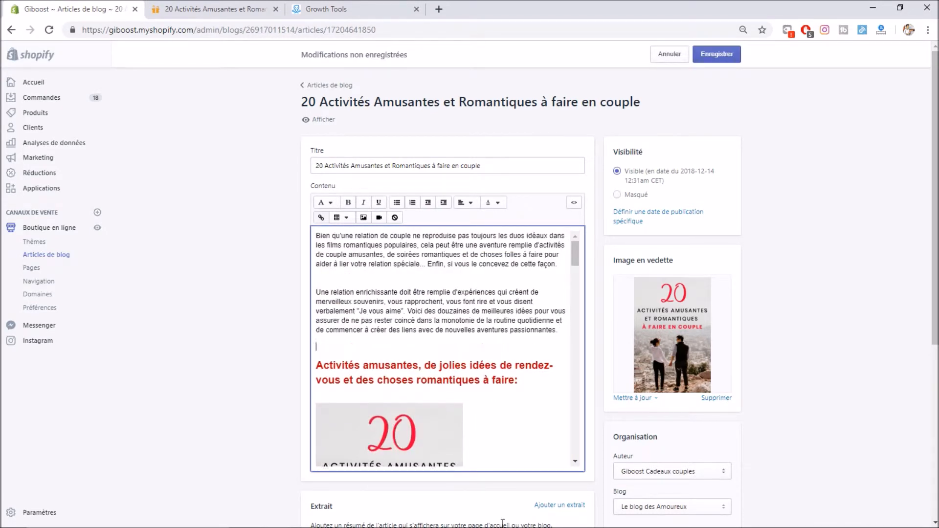
{"action": "type", "text": "OBTENIR DES BONS DE REDUCTIONS POUR COUPLES"}
{"action": "right_click", "coordinate": [421, 347]}
{"action": "left_click", "coordinate": [471, 354]}
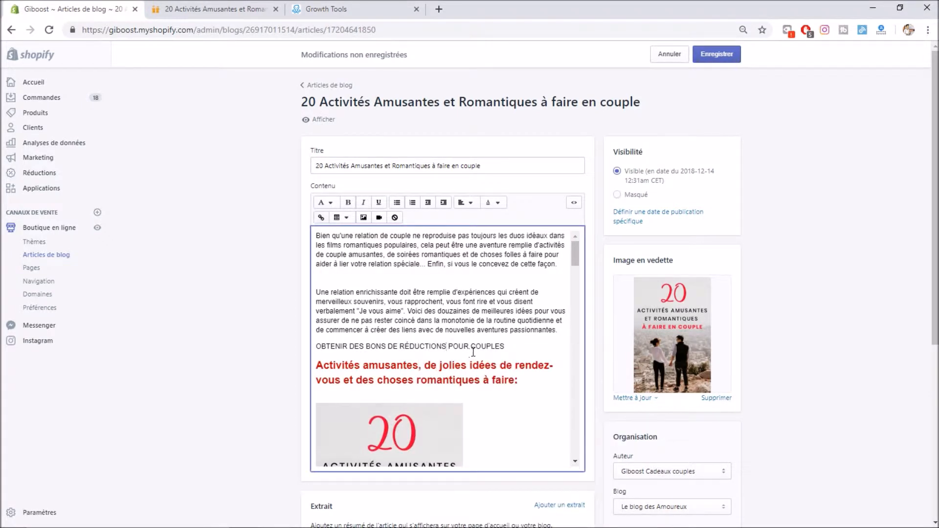
{"action": "left_click", "coordinate": [507, 347]}
{"action": "key", "text": "ctrl+b"}
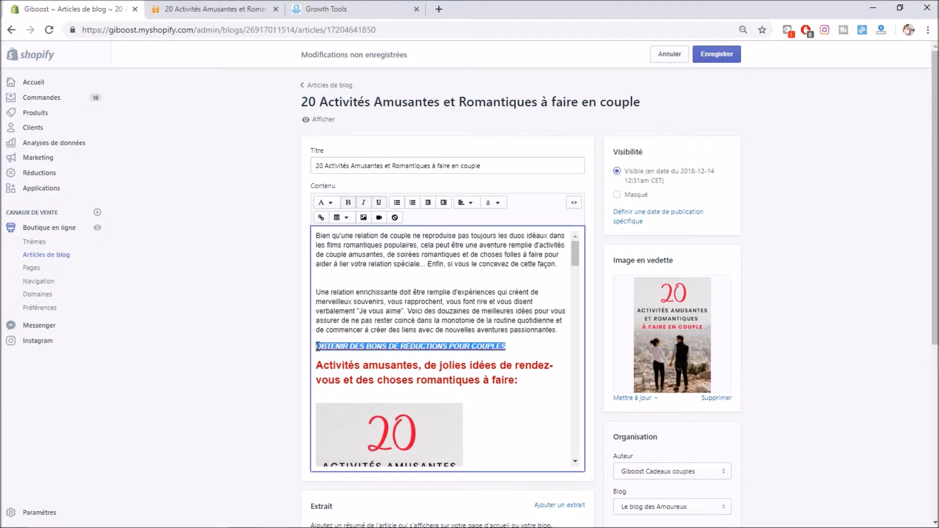
Move the line "OBTENIR DES BONS DE RÉDUCTIONS POUR COUPLES" between the first and second introductory paragraphs.
{"action": "right_click", "coordinate": [336, 346]}
{"action": "left_click", "coordinate": [377, 176]}
{"action": "left_click", "coordinate": [324, 277]}
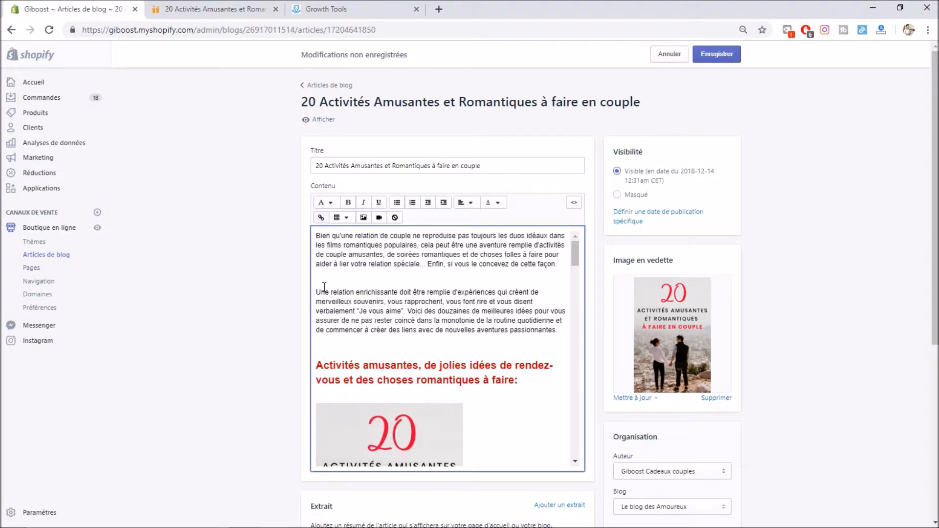
{"action": "key", "text": "Return"}
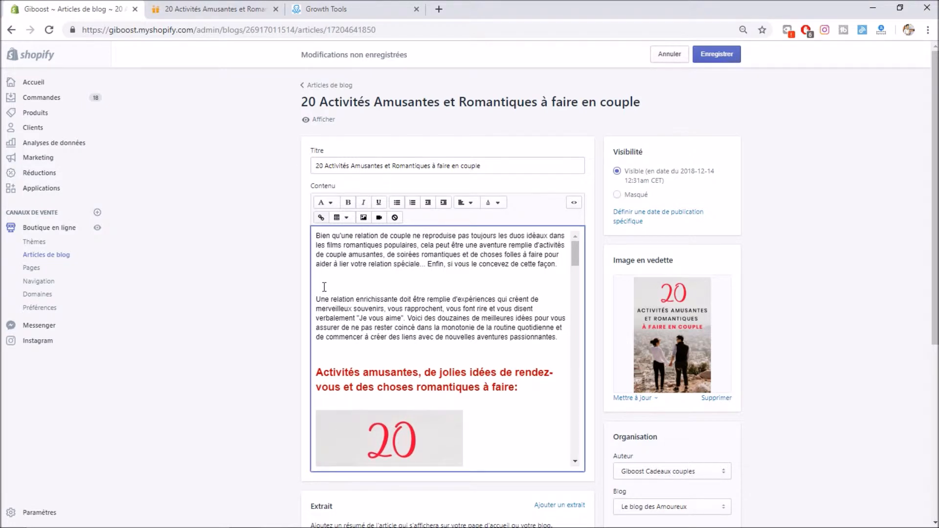
{"action": "type", "text": "OBTENIR DES BONS DE RÉDUCTIONS POUR COUPLES"}
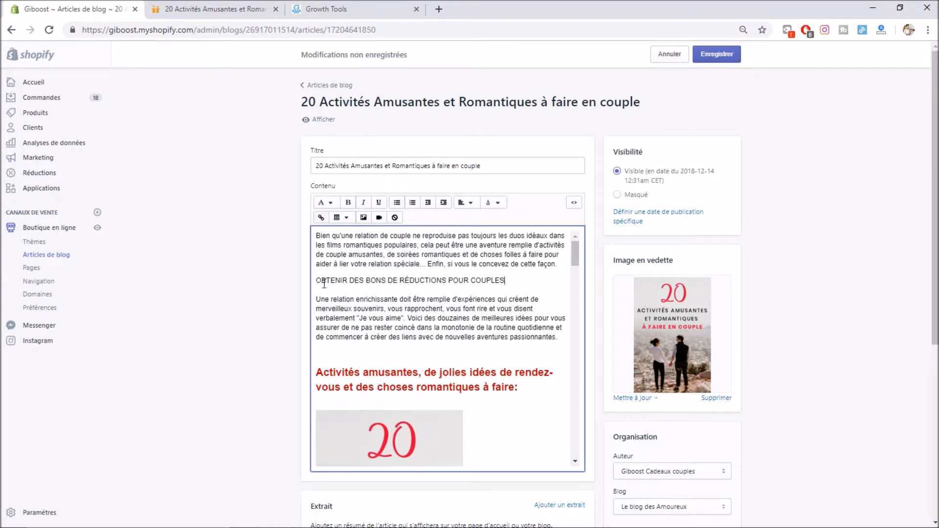
Format the relocated discount line as bold, italic and underlined.
{"action": "double_click", "coordinate": [327, 280]}
{"action": "left_click", "coordinate": [337, 276]}
{"action": "left_click_drag", "start_coordinate": [520, 280], "coordinate": [190, 268]}
{"action": "left_click", "coordinate": [294, 280]}
{"action": "left_click", "coordinate": [443, 296]}
{"action": "left_click_drag", "start_coordinate": [506, 284], "coordinate": [311, 283]}
{"action": "left_click", "coordinate": [348, 203]}
{"action": "left_click", "coordinate": [364, 203]}
{"action": "left_click", "coordinate": [379, 203]}
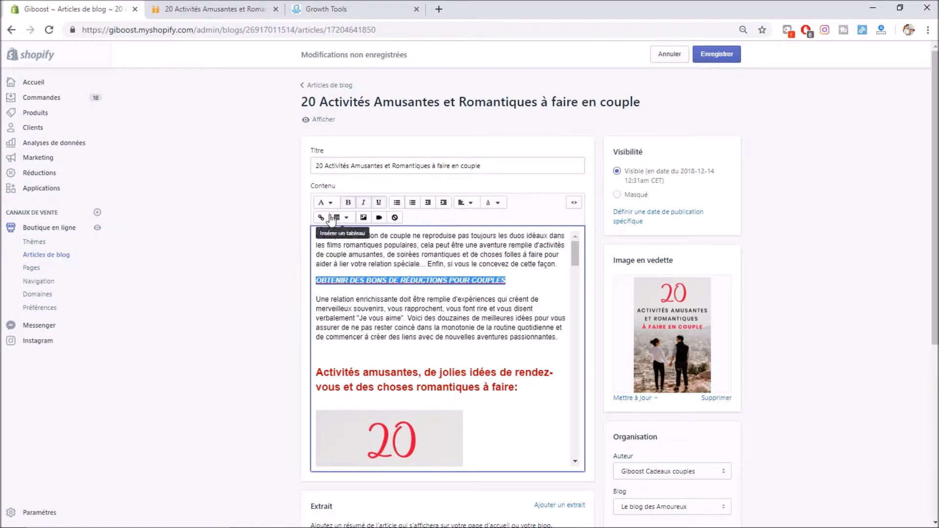
Switch to ManyChat and copy the Messenger Ref URL of Growth Tool #4.
{"action": "left_click", "coordinate": [349, 9]}
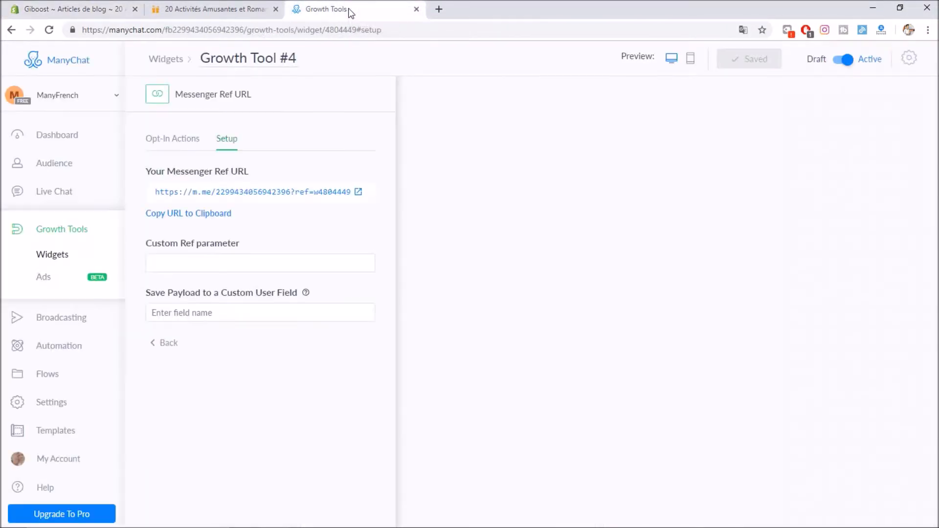
{"action": "left_click_drag", "start_coordinate": [153, 192], "coordinate": [353, 185]}
{"action": "right_click", "coordinate": [353, 188]}
{"action": "left_click", "coordinate": [377, 284]}
Back in Shopify, link the discount line to the copied Messenger URL, opening in a new window and titled "CADEAU POUR COUPLE", and save the article.
{"action": "left_click", "coordinate": [204, 9]}
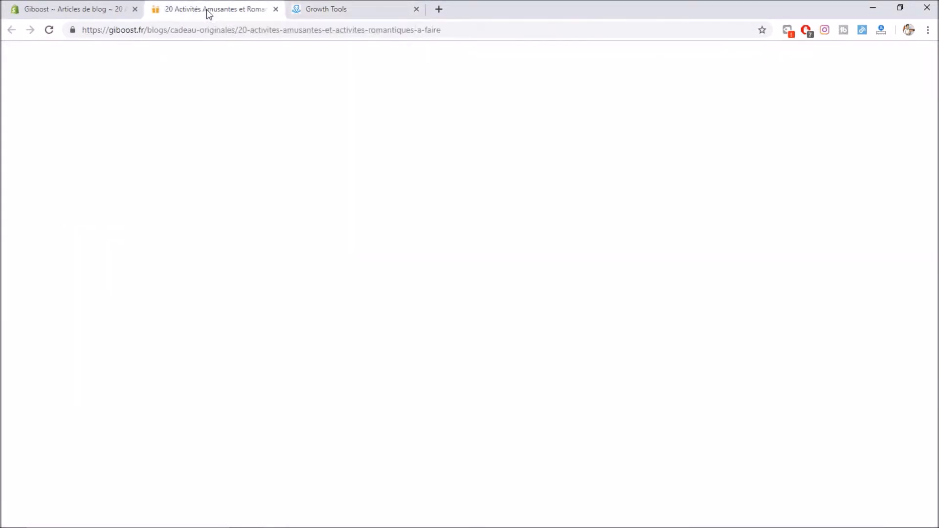
{"action": "left_click", "coordinate": [71, 9]}
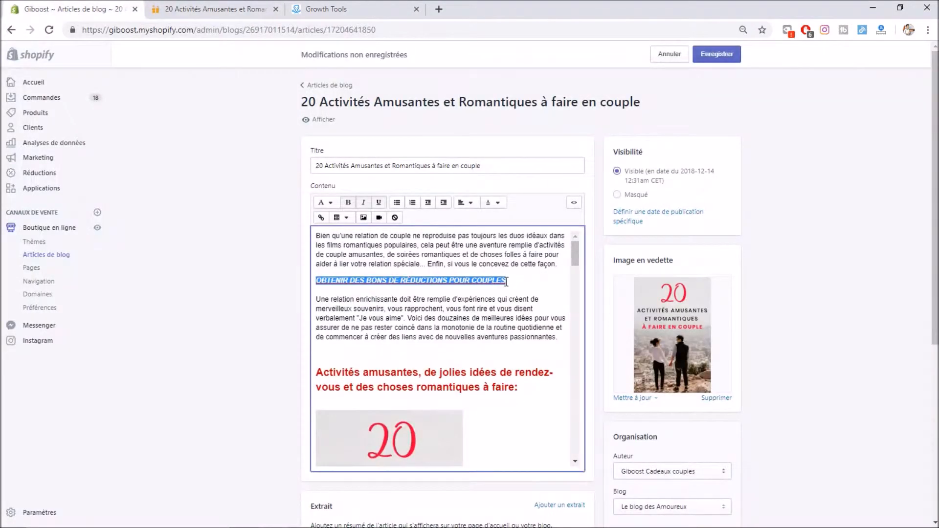
{"action": "left_click", "coordinate": [322, 218]}
{"action": "key", "text": "ctrl+v"}
{"action": "left_click", "coordinate": [543, 145]}
{"action": "left_click", "coordinate": [562, 168]}
{"action": "left_click", "coordinate": [401, 198]}
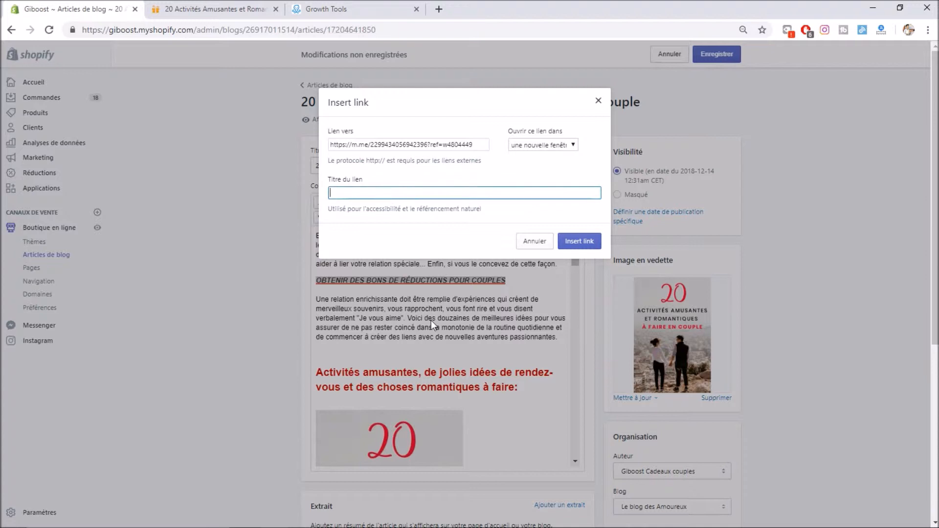
{"action": "type", "text": "CADEAU POUR COU"}
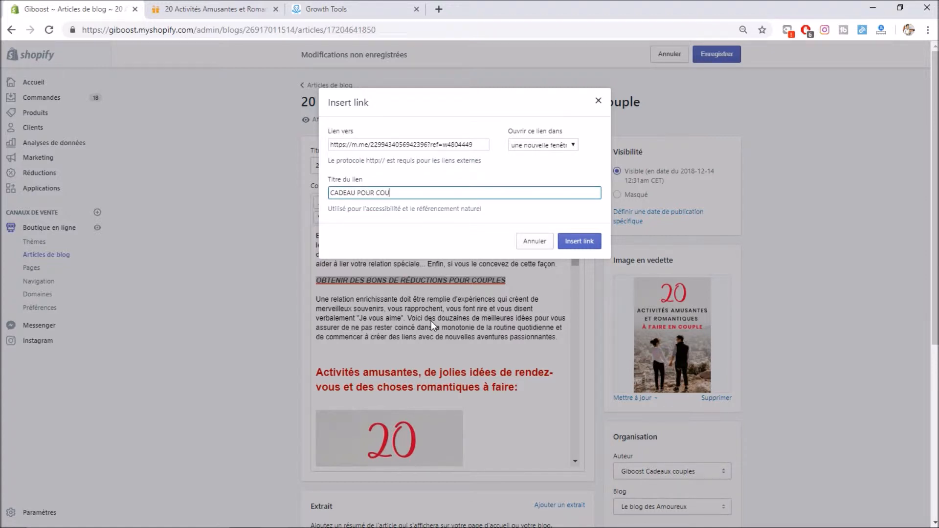
{"action": "type", "text": "PLE"}
{"action": "left_click", "coordinate": [580, 240]}
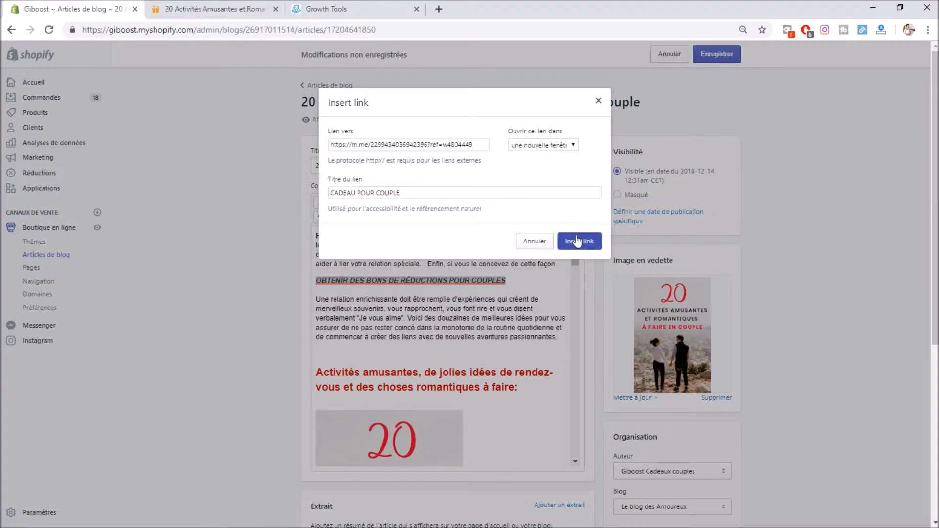
{"action": "left_click", "coordinate": [734, 57]}
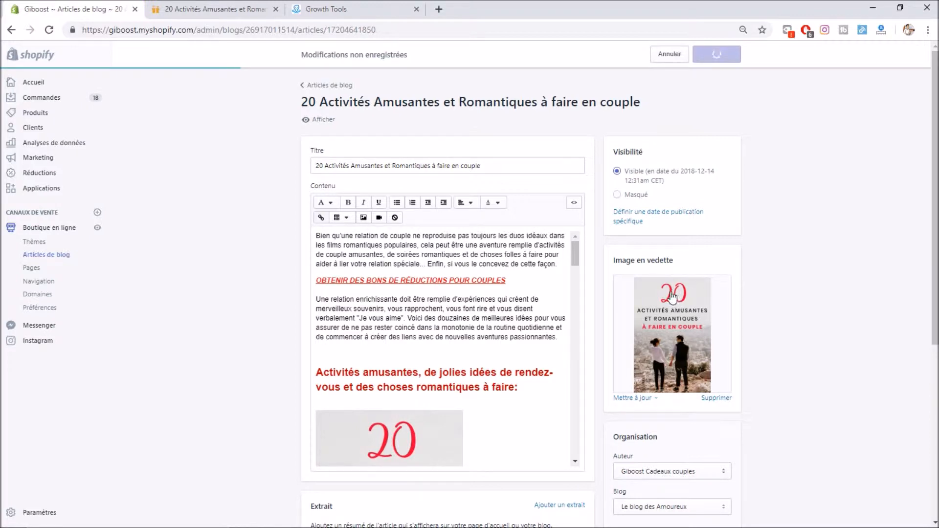
View the updated article on the Giboost store and test its discount link to Messenger.
{"action": "left_click", "coordinate": [323, 119]}
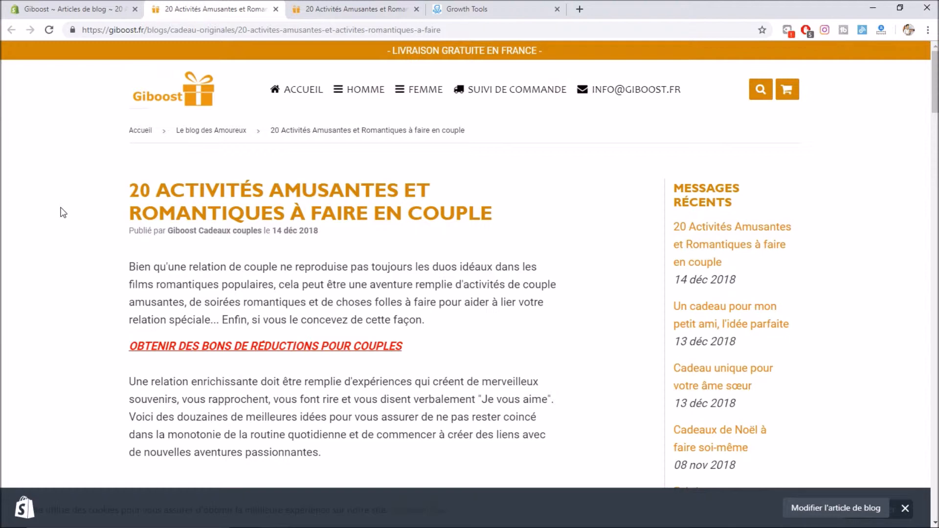
{"action": "scroll", "coordinate": [64, 212], "scroll_direction": "down", "scroll_amount": 1}
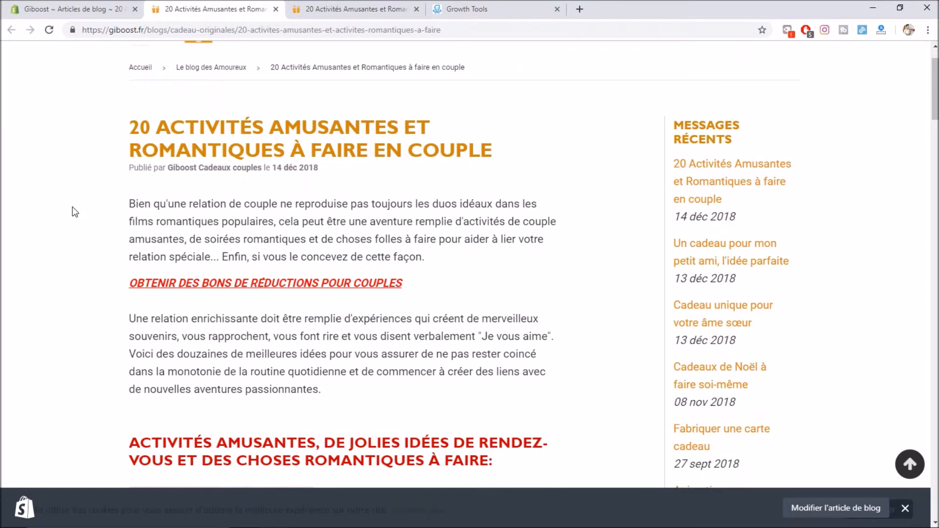
{"action": "left_click", "coordinate": [202, 284]}
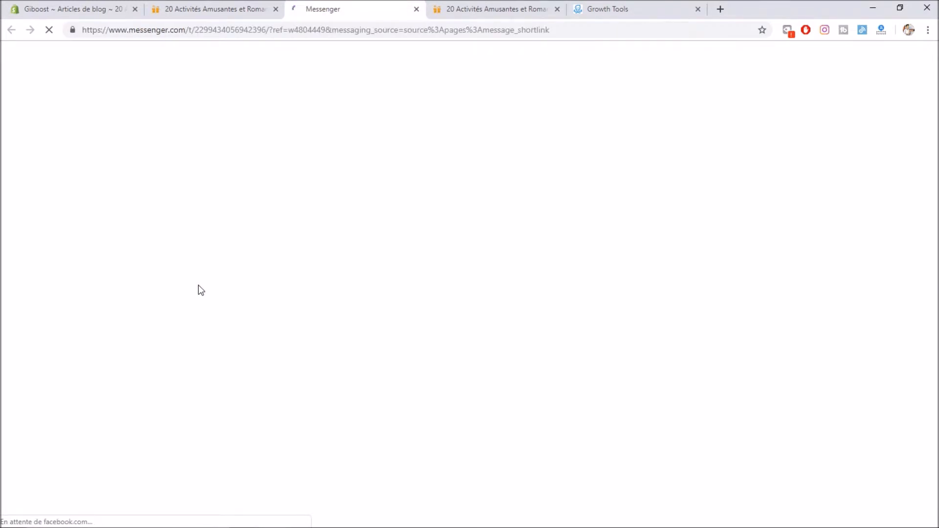
{"action": "left_click", "coordinate": [233, 9]}
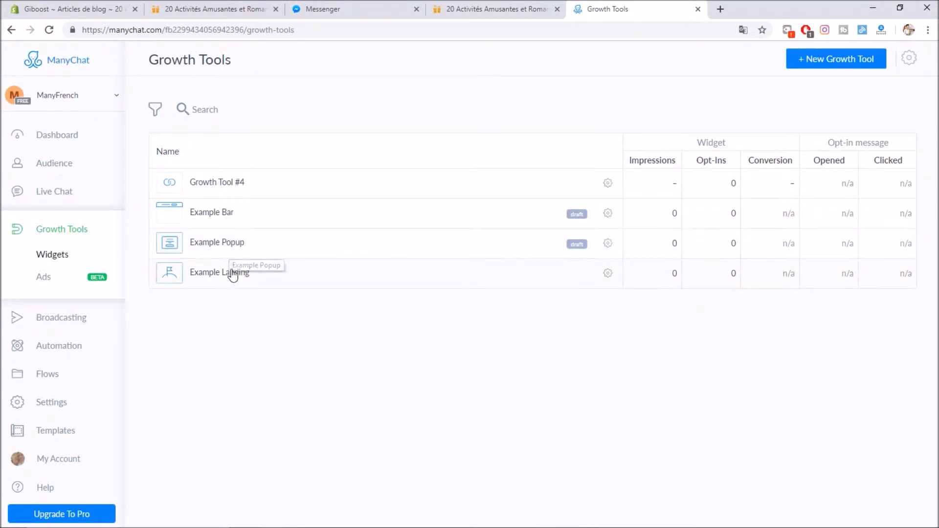
In ManyChat, open the Example Bar growth tool and review its initial state, submitted state, opt-in actions and setup.
{"action": "left_click", "coordinate": [216, 215]}
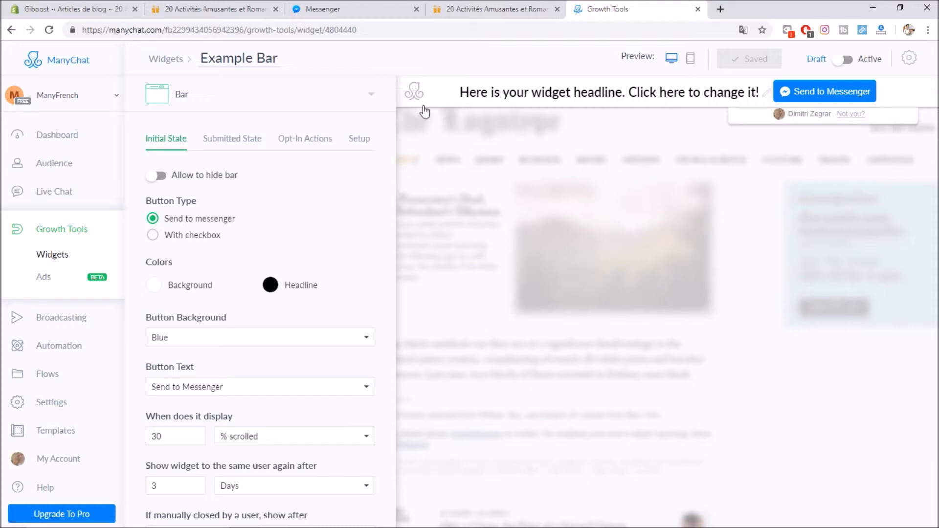
{"action": "left_click", "coordinate": [232, 139]}
{"action": "left_click", "coordinate": [302, 142]}
{"action": "left_click", "coordinate": [353, 141]}
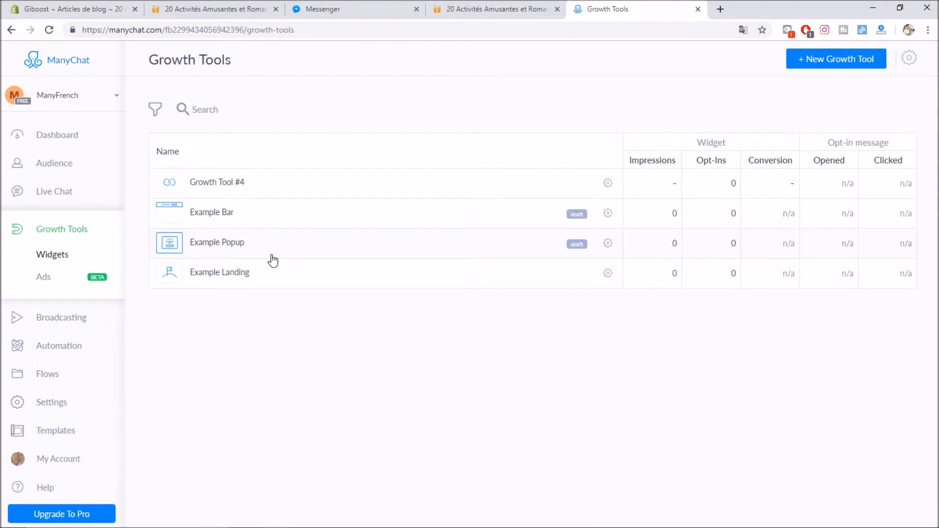
Open the Example Popup growth tool and review its button, color, image and display settings.
{"action": "left_click", "coordinate": [241, 244]}
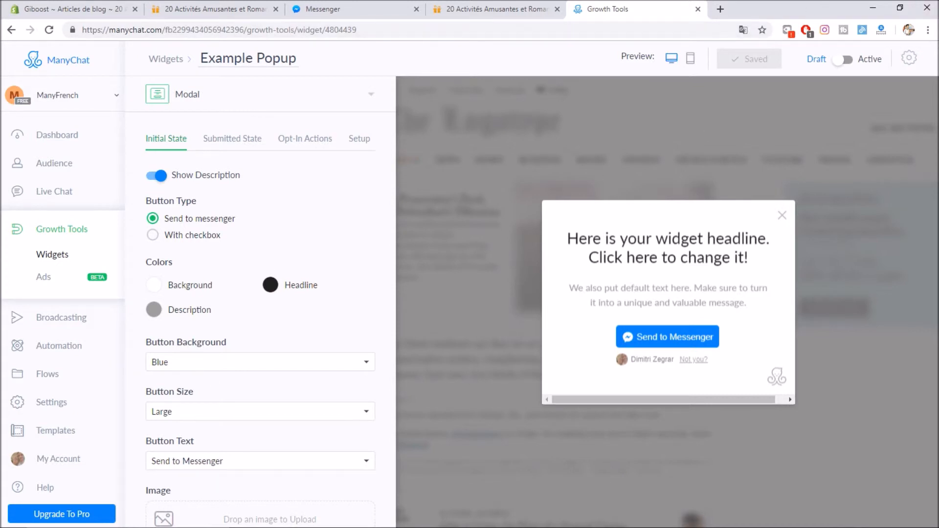
{"action": "scroll", "coordinate": [306, 230], "scroll_direction": "down", "scroll_amount": 2}
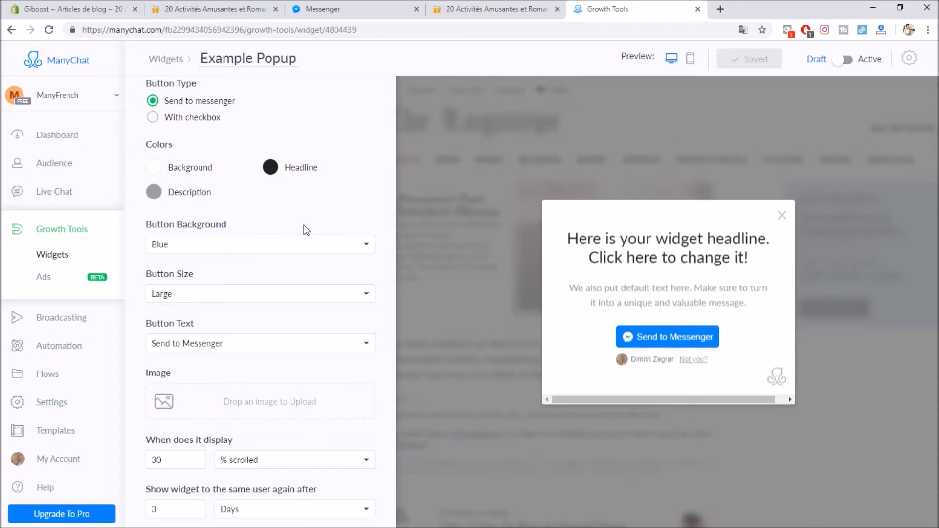
{"action": "scroll", "coordinate": [303, 225], "scroll_direction": "up", "scroll_amount": 2}
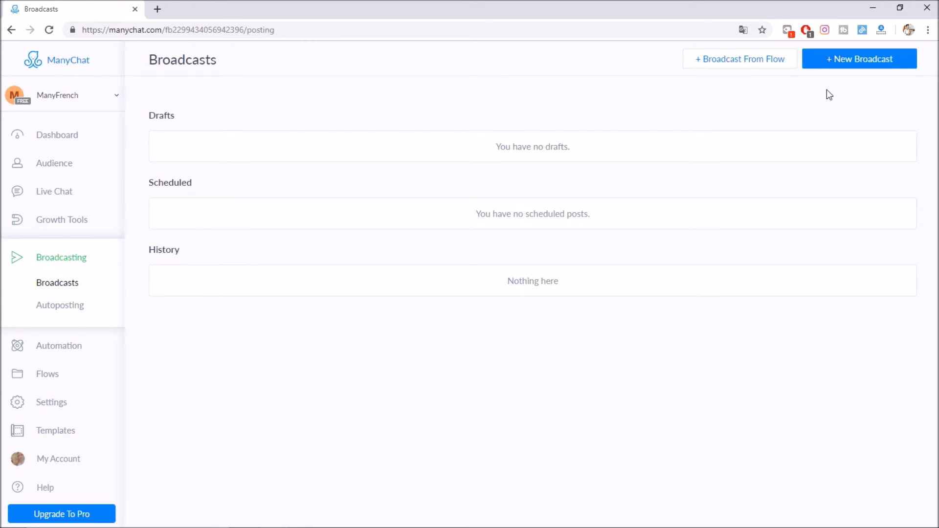
Create a new broadcast with a text message reading "Bonjour", followed by the Full Name variable and a comma.
{"action": "left_click", "coordinate": [850, 59]}
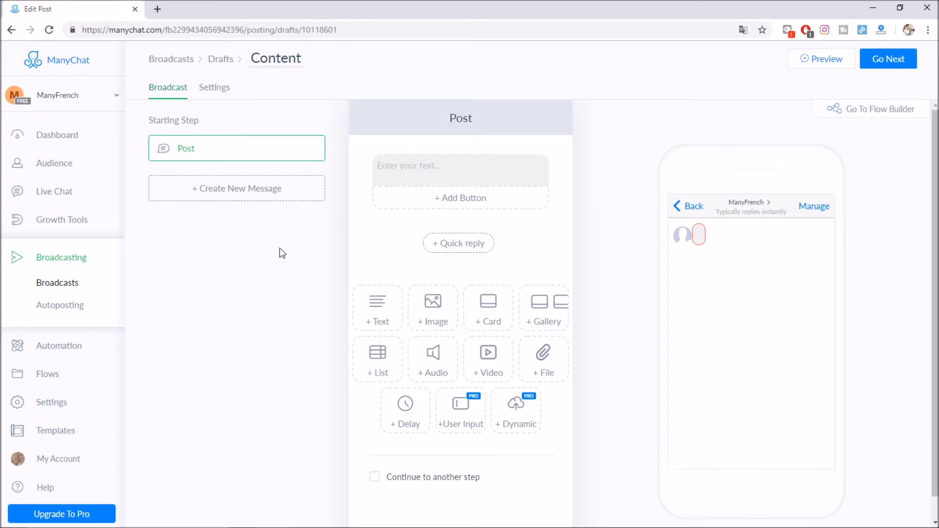
{"action": "left_click", "coordinate": [418, 163]}
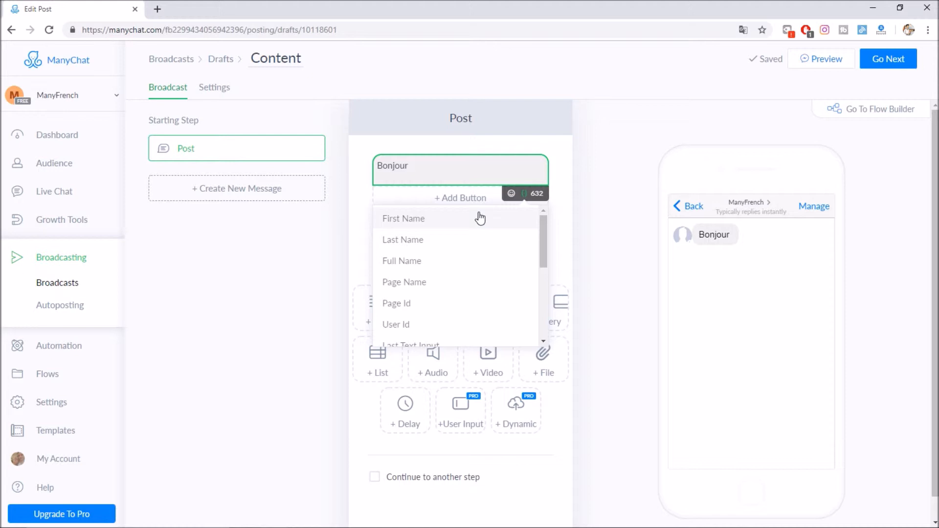
{"action": "left_click", "coordinate": [417, 264]}
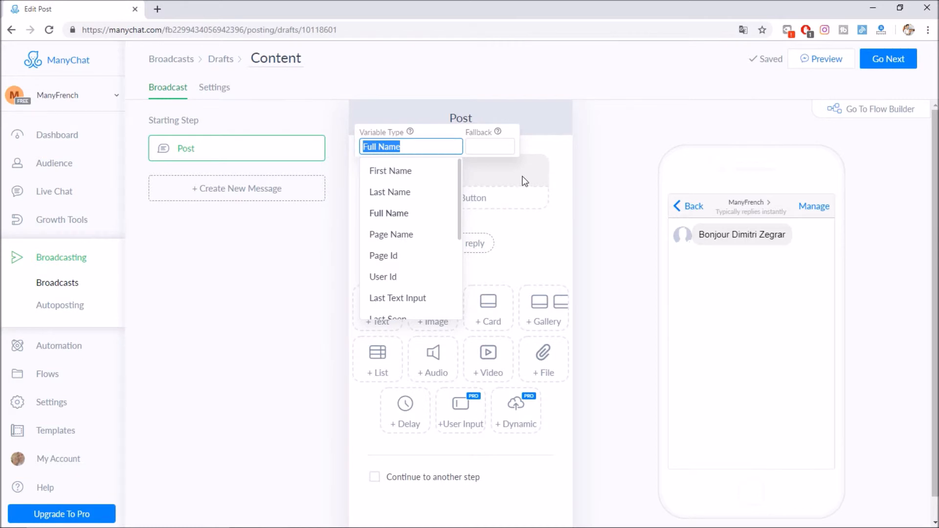
{"action": "left_click", "coordinate": [485, 169]}
{"action": "left_click", "coordinate": [485, 169]}
{"action": "type", "text": ","}
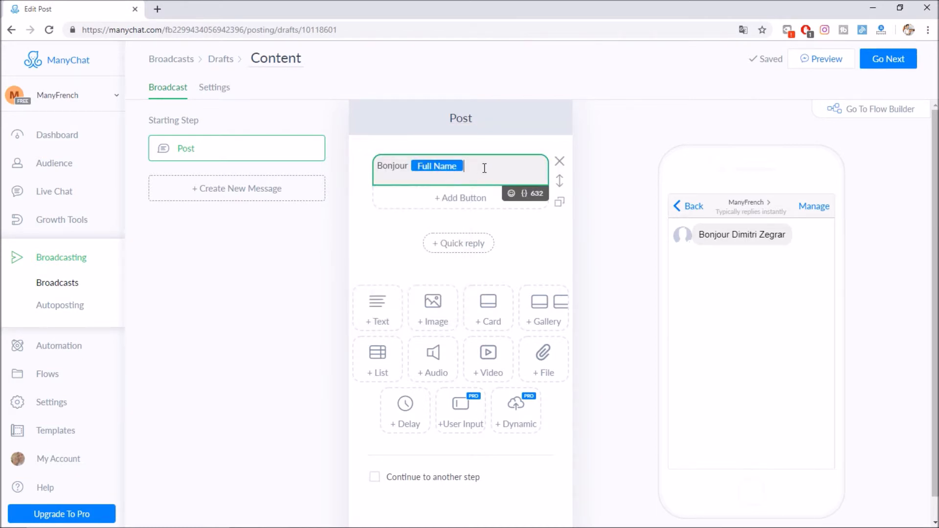
{"action": "key", "text": "BackSpace"}
{"action": "key", "text": "BackSpace"}
{"action": "key", "text": "BackSpace"}
{"action": "type", "text": ","}
Add a button titled "DÉCOUVRIR" below the greeting text, applying the spellchecker's accented spelling.
{"action": "left_click", "coordinate": [464, 198]}
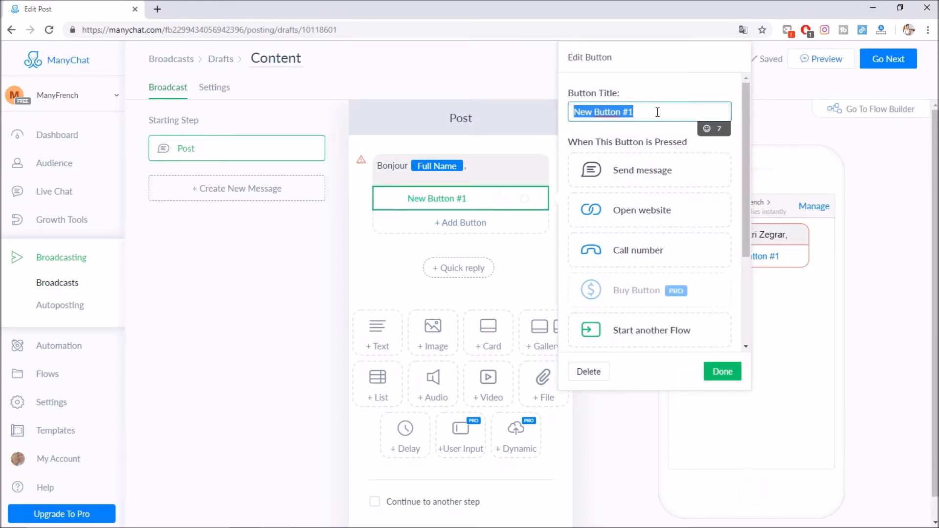
{"action": "type", "text": "DECOUV"}
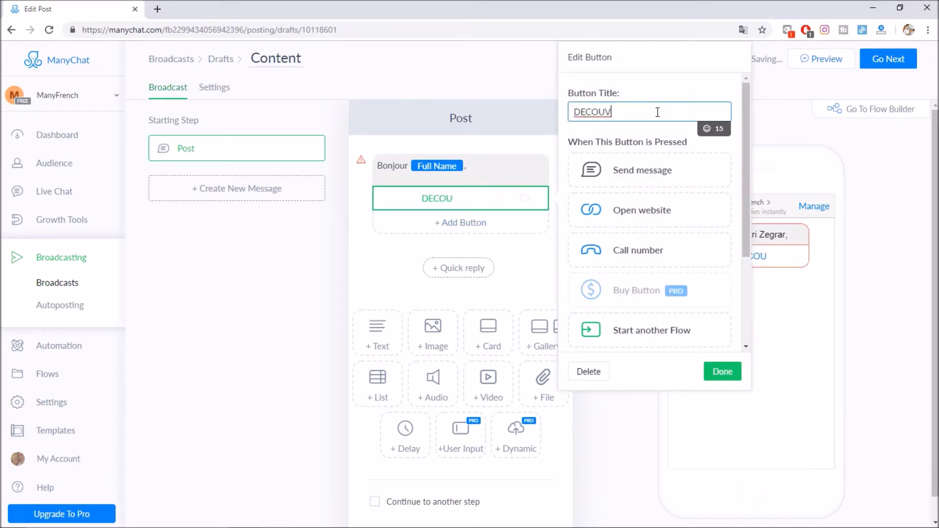
{"action": "type", "text": "RIR"}
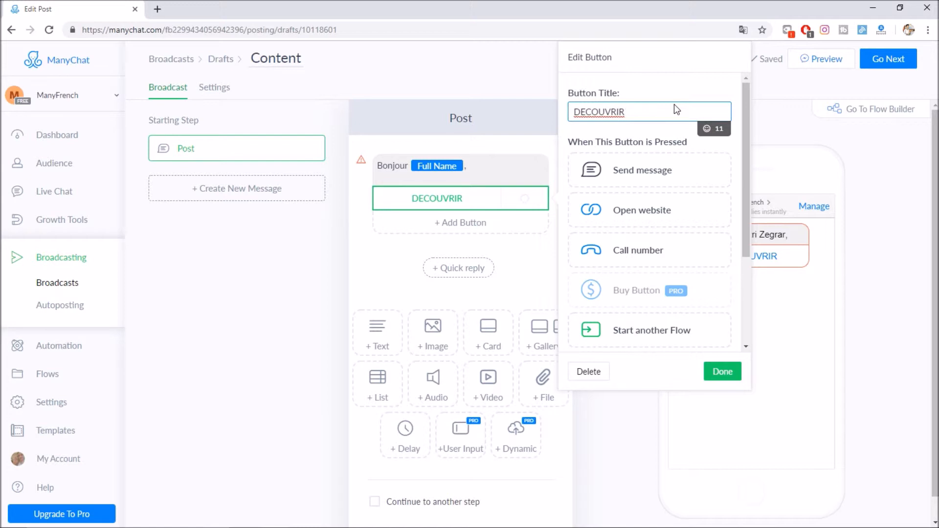
{"action": "left_click", "coordinate": [599, 112]}
{"action": "right_click", "coordinate": [598, 112]}
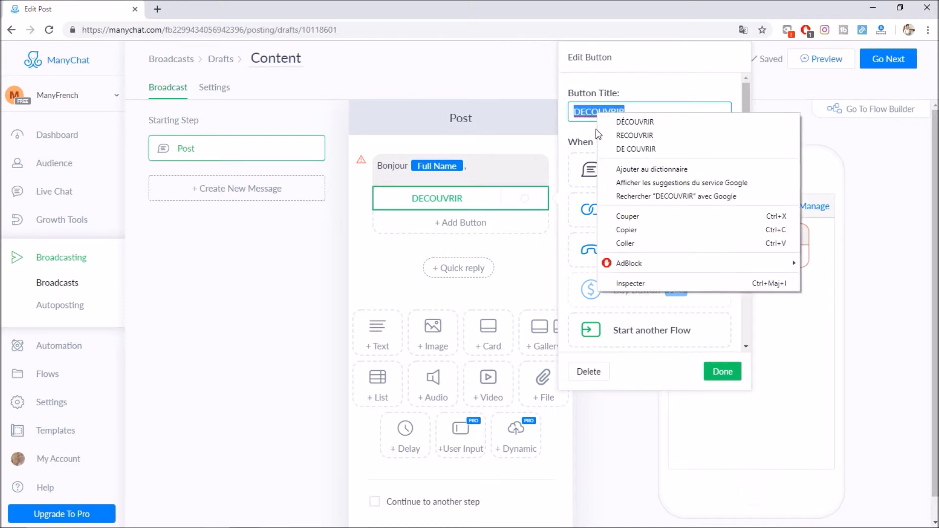
{"action": "left_click", "coordinate": [660, 122]}
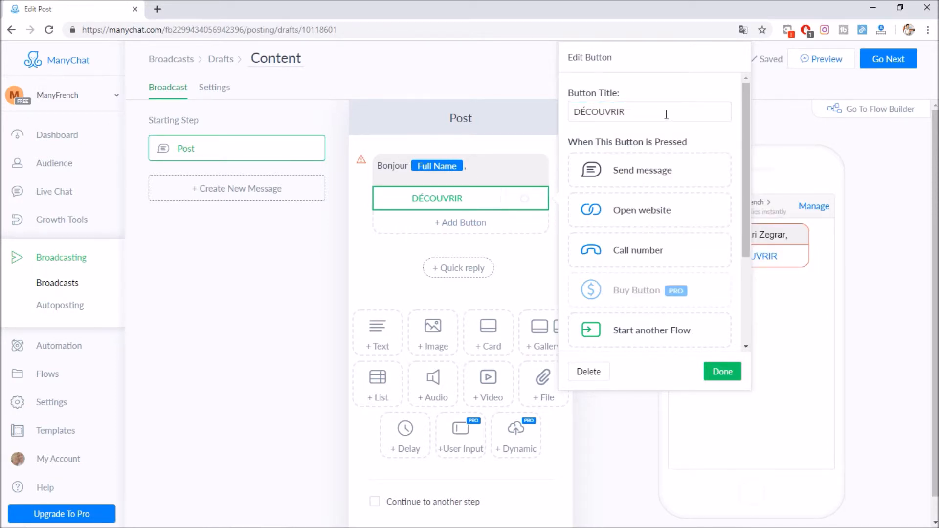
Frame the DÉCOUVRIR button title with arrow emojis, a right arrow before the word and a left arrow after it.
{"action": "left_click", "coordinate": [707, 128]}
{"action": "left_click", "coordinate": [596, 195]}
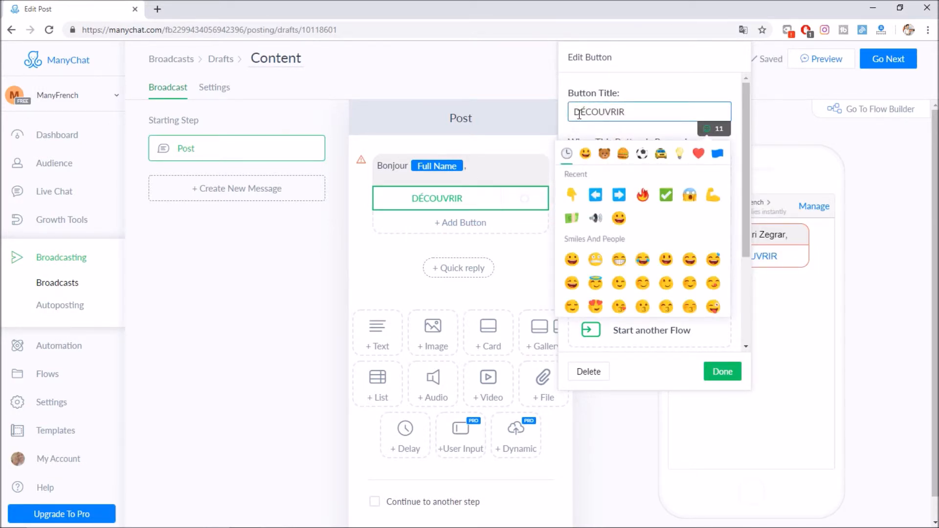
{"action": "left_click", "coordinate": [707, 129]}
{"action": "left_click", "coordinate": [619, 195]}
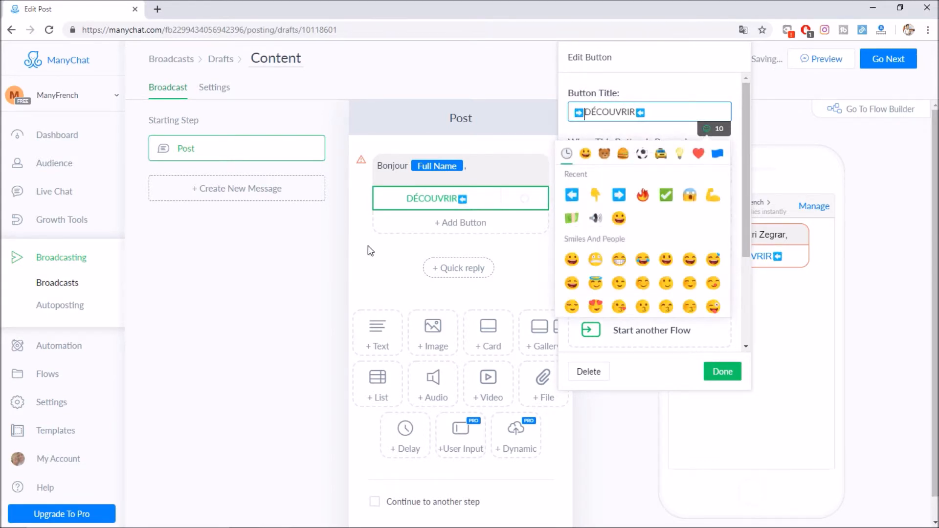
{"action": "left_click", "coordinate": [429, 229]}
{"action": "left_click", "coordinate": [472, 173]}
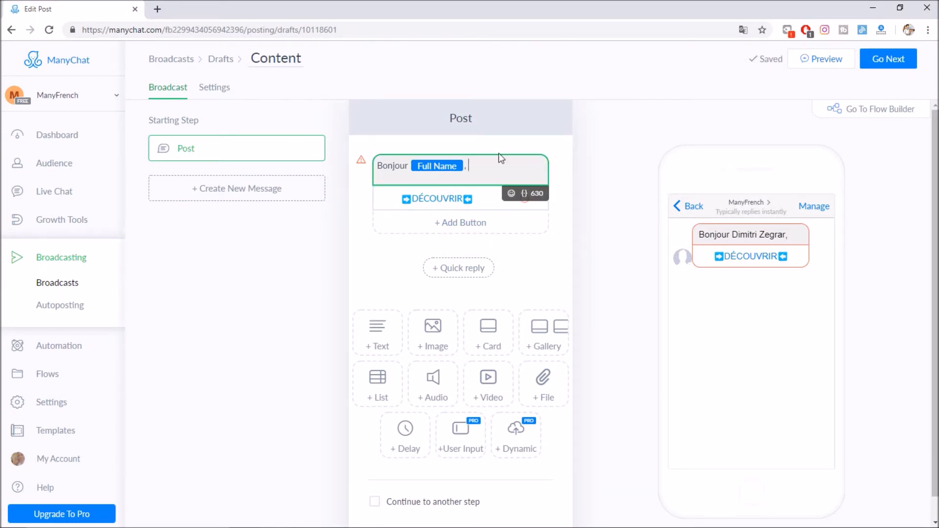
Make the DÉCOUVRIR button send a new message, and open that attached message for text entry.
{"action": "left_click", "coordinate": [441, 199]}
{"action": "left_click", "coordinate": [649, 174]}
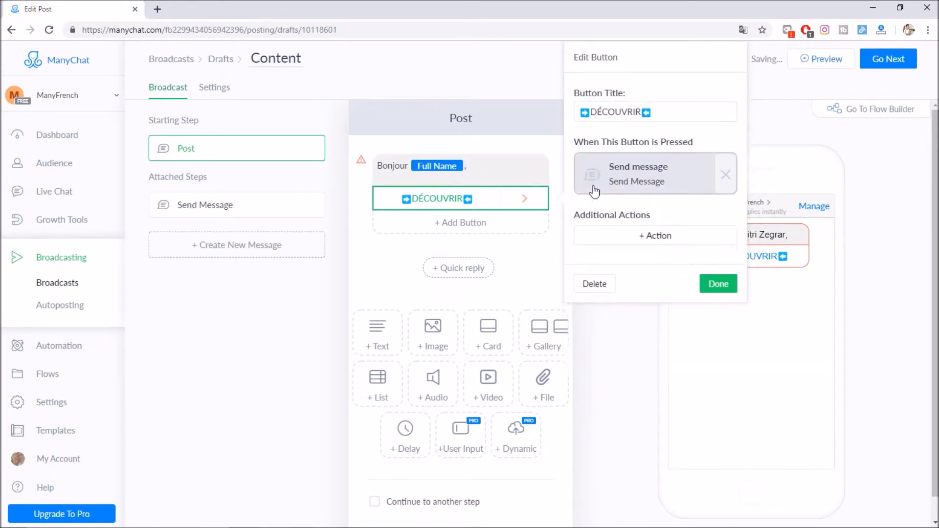
{"action": "left_click", "coordinate": [393, 260]}
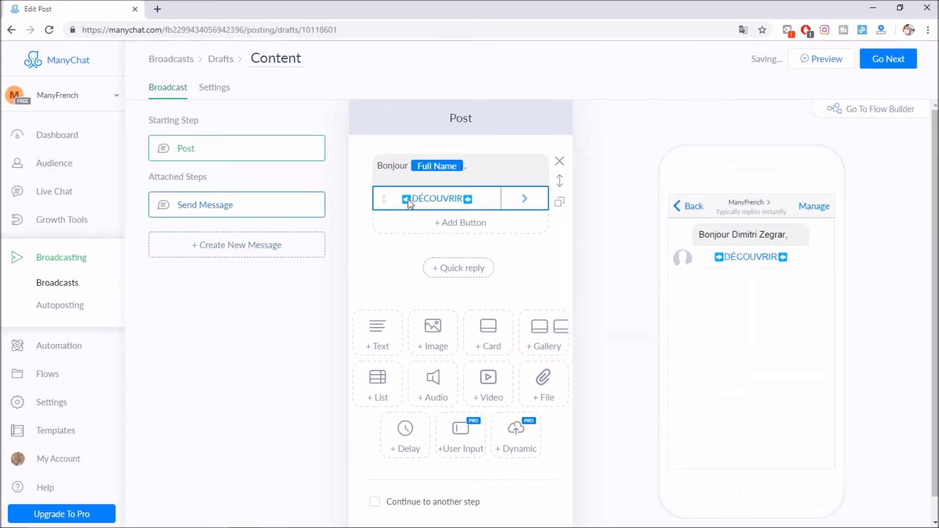
{"action": "left_click", "coordinate": [241, 208]}
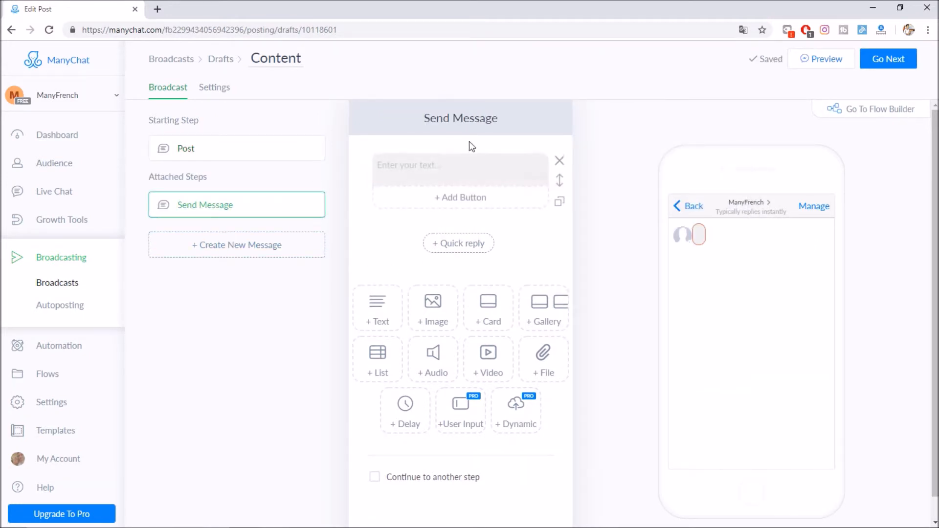
{"action": "left_click", "coordinate": [246, 156]}
{"action": "left_click", "coordinate": [440, 199]}
{"action": "left_click", "coordinate": [216, 206]}
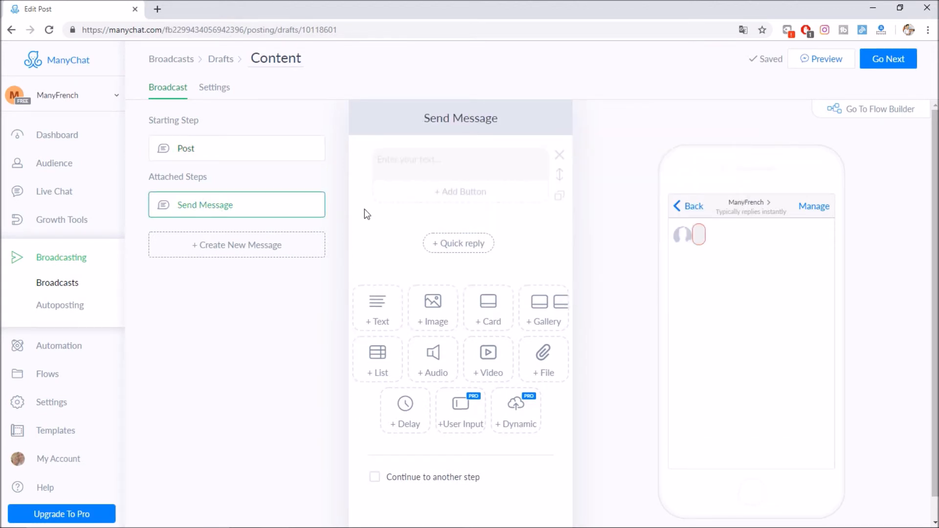
{"action": "left_click", "coordinate": [399, 167]}
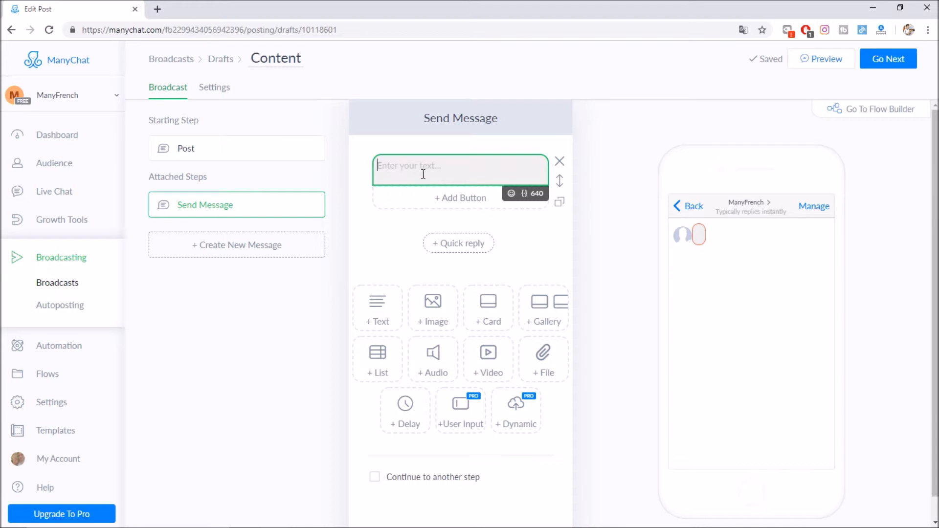
Add a button with its default title to the attached Send Message step and link it to another new message.
{"action": "left_click", "coordinate": [443, 198]}
{"action": "left_click", "coordinate": [445, 172]}
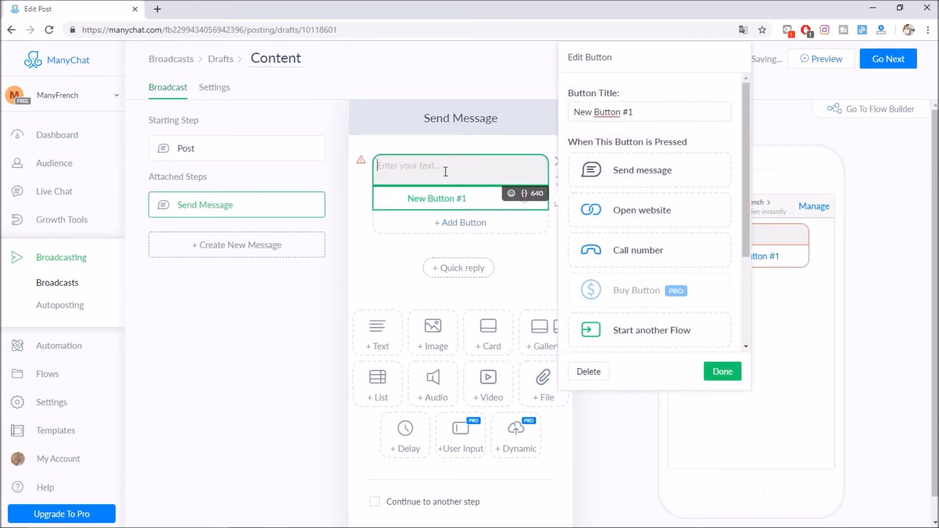
{"action": "left_click", "coordinate": [460, 199]}
{"action": "left_click", "coordinate": [633, 177]}
{"action": "left_click", "coordinate": [237, 239]}
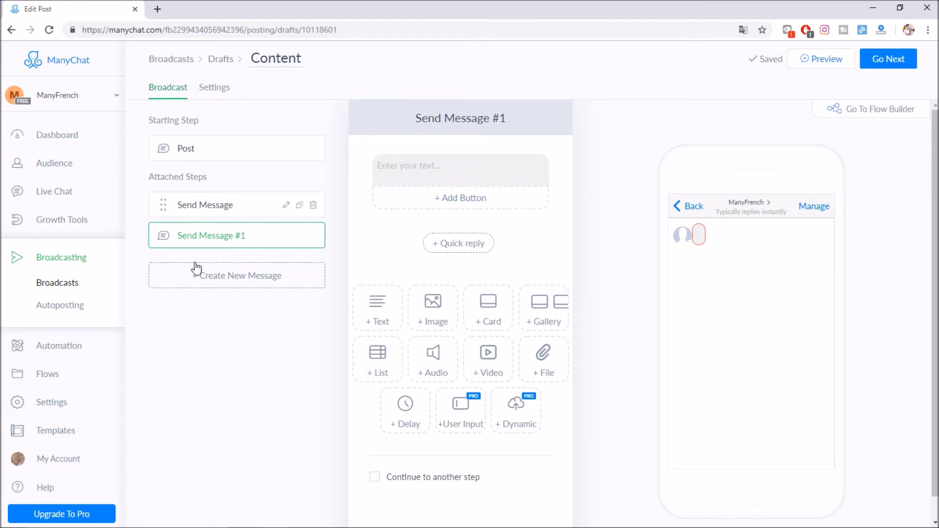
Return to the starting Post step and delete the attached Send Message #1 step.
{"action": "left_click", "coordinate": [241, 209]}
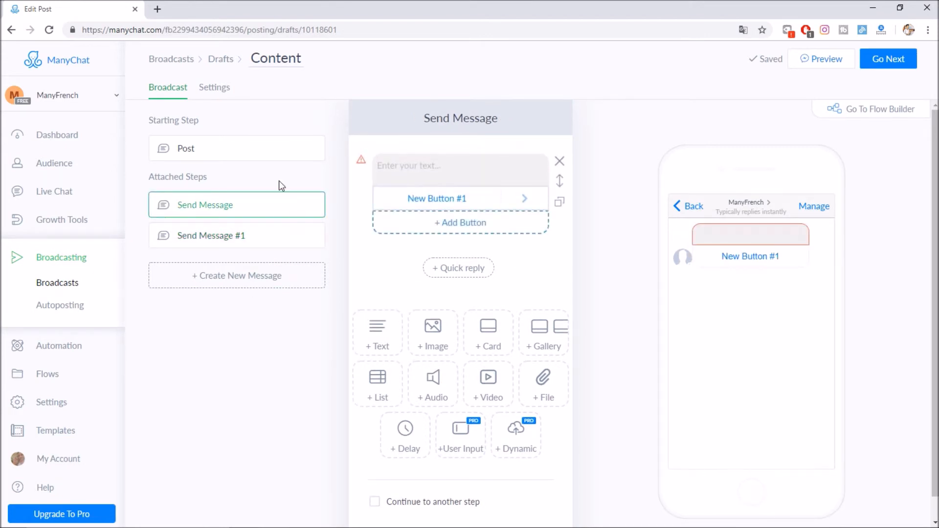
{"action": "left_click", "coordinate": [264, 156]}
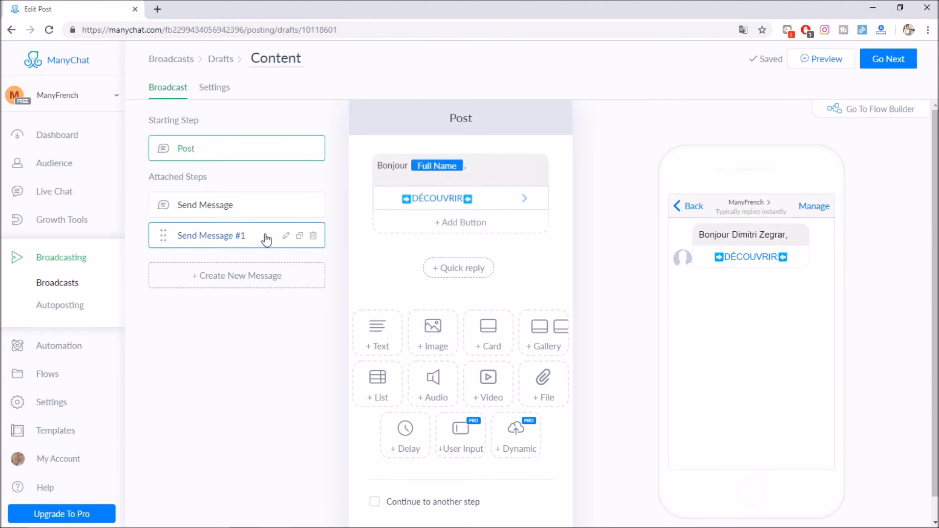
{"action": "left_click", "coordinate": [314, 236]}
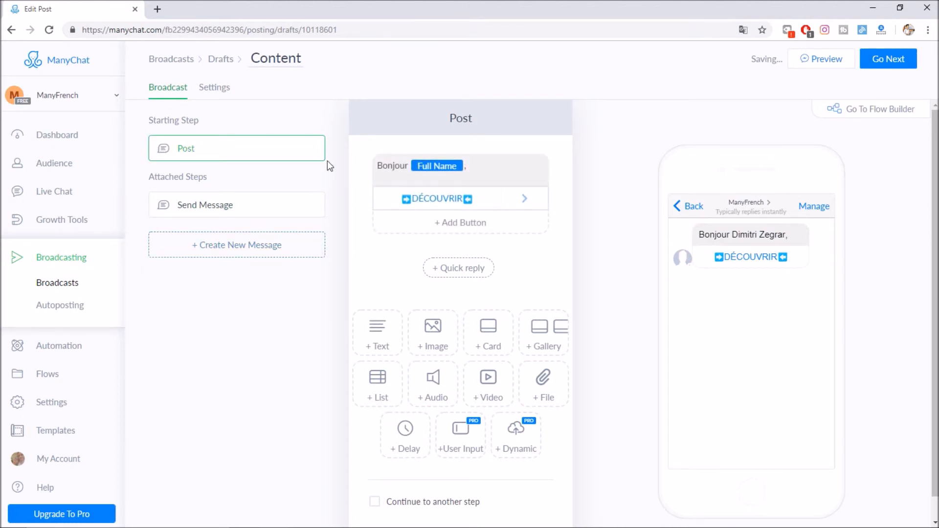
Open the attached Send Message step, enter "FG", and return to the starting Post step.
{"action": "left_click", "coordinate": [257, 207]}
{"action": "type", "text": "FG"}
{"action": "left_click", "coordinate": [293, 151]}
Open the broadcast settings and examine the date and time picker offered by the Schedule for later option.
{"action": "left_click", "coordinate": [222, 91]}
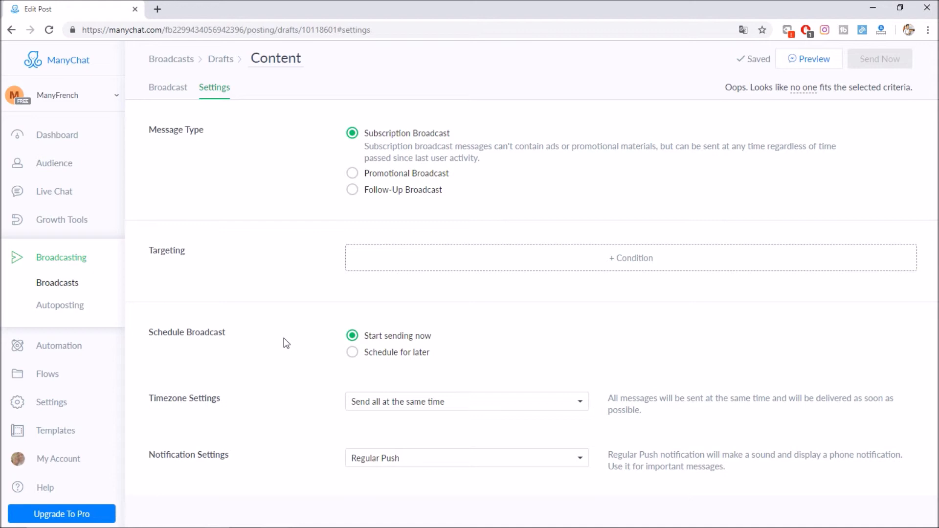
{"action": "left_click", "coordinate": [363, 357]}
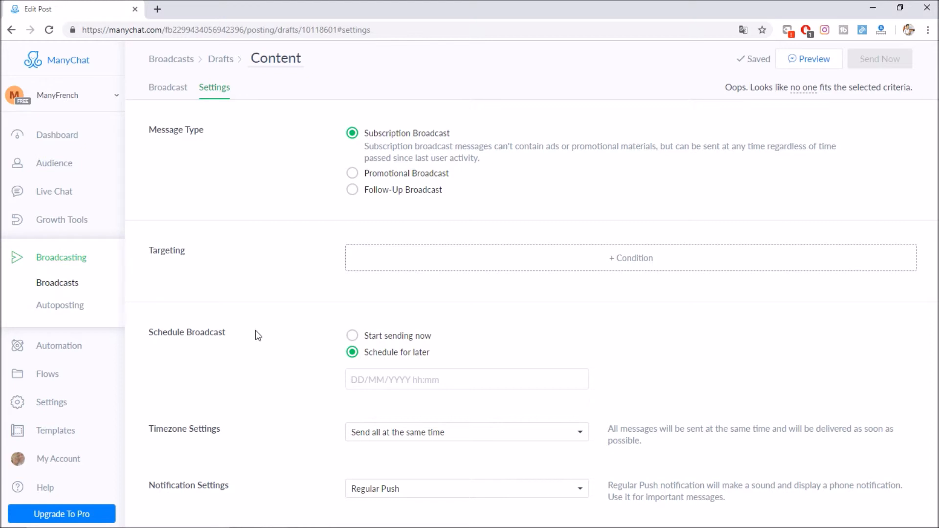
{"action": "left_click", "coordinate": [389, 380]}
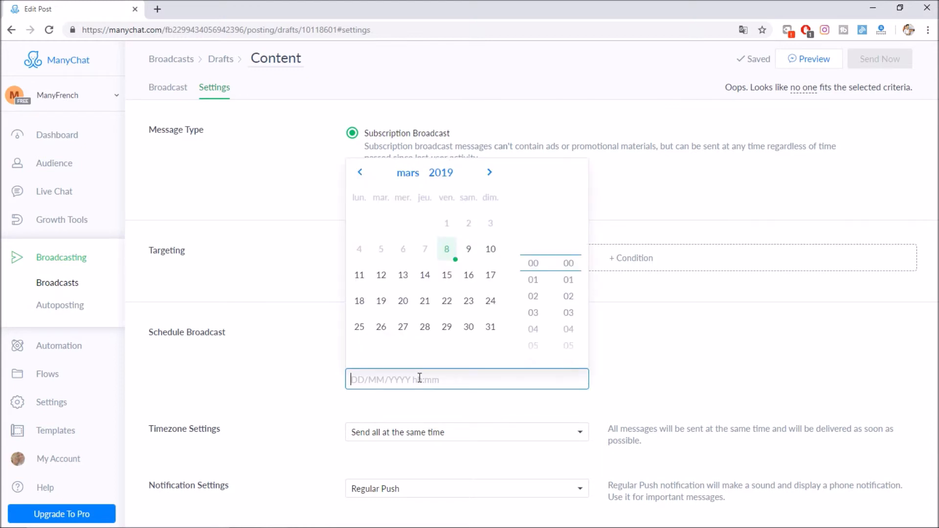
{"action": "left_click", "coordinate": [268, 362]}
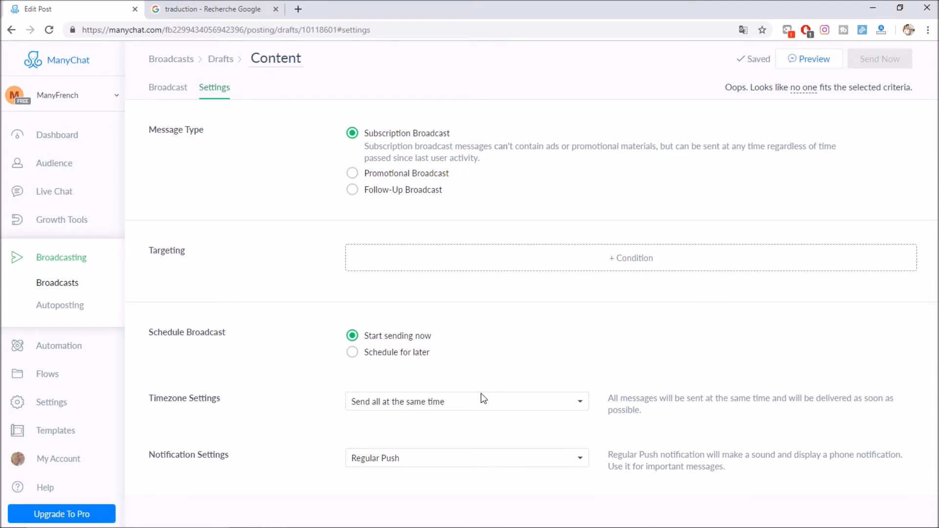
Choose Schedule for later for the broadcast and set its timezone option to Limit sending time.
{"action": "left_click", "coordinate": [399, 360]}
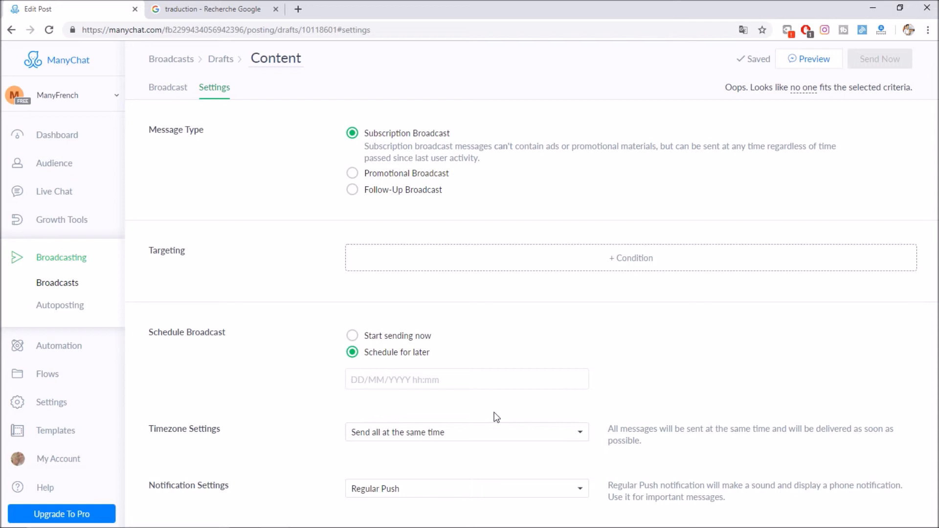
{"action": "left_click", "coordinate": [573, 425]}
{"action": "left_click", "coordinate": [564, 430]}
{"action": "left_click", "coordinate": [570, 427]}
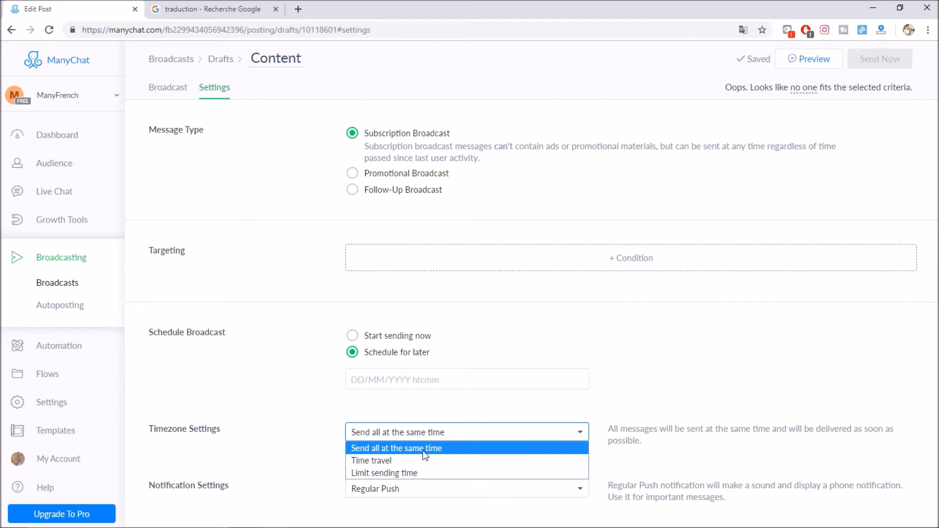
{"action": "left_click", "coordinate": [380, 474]}
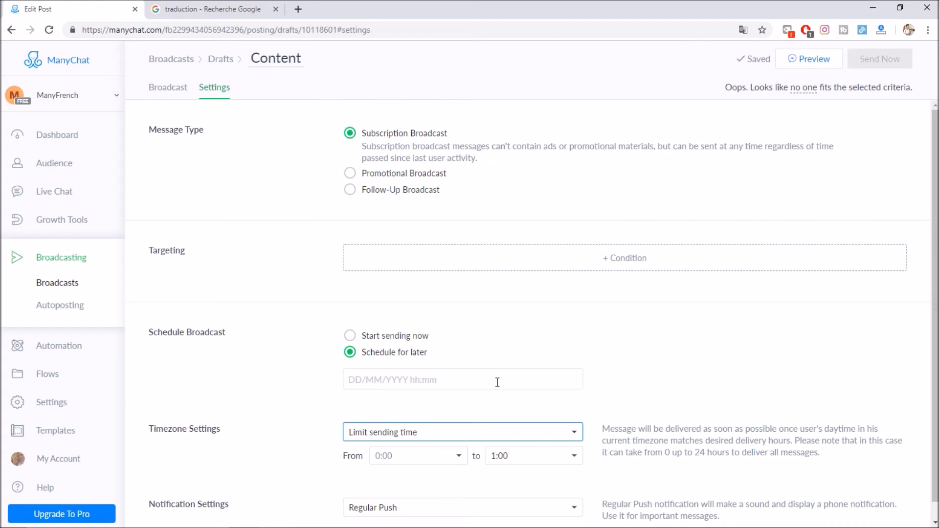
Switch the timezone option to Time travel, and restore it to Send all at the same time.
{"action": "key", "text": "Down"}
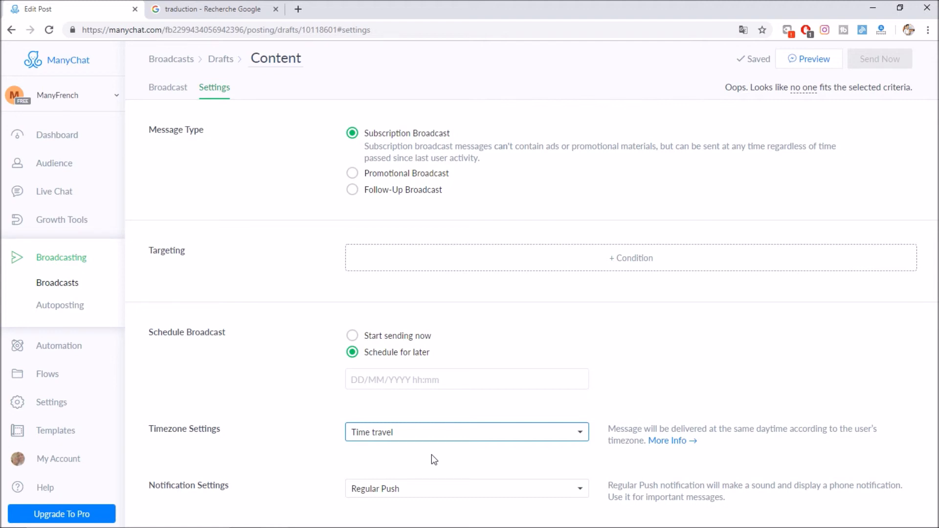
{"action": "left_click", "coordinate": [463, 437]}
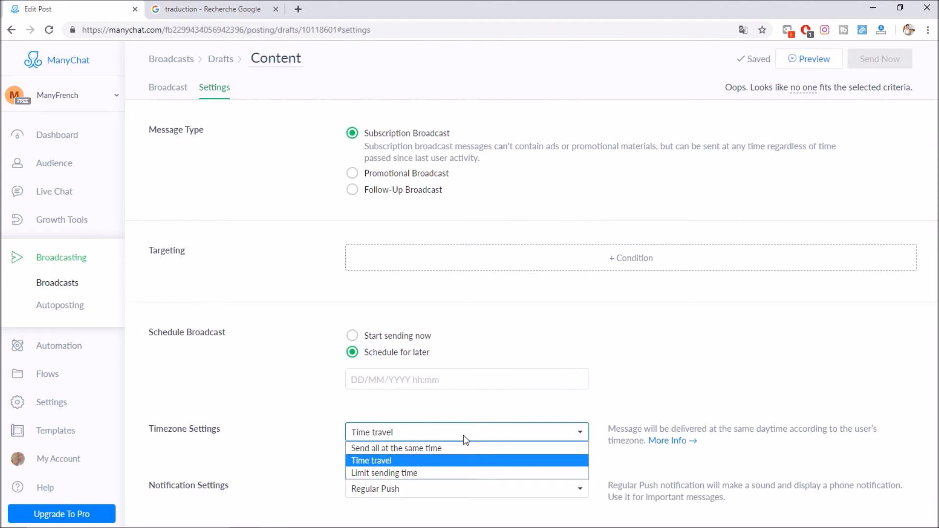
{"action": "left_click", "coordinate": [438, 450]}
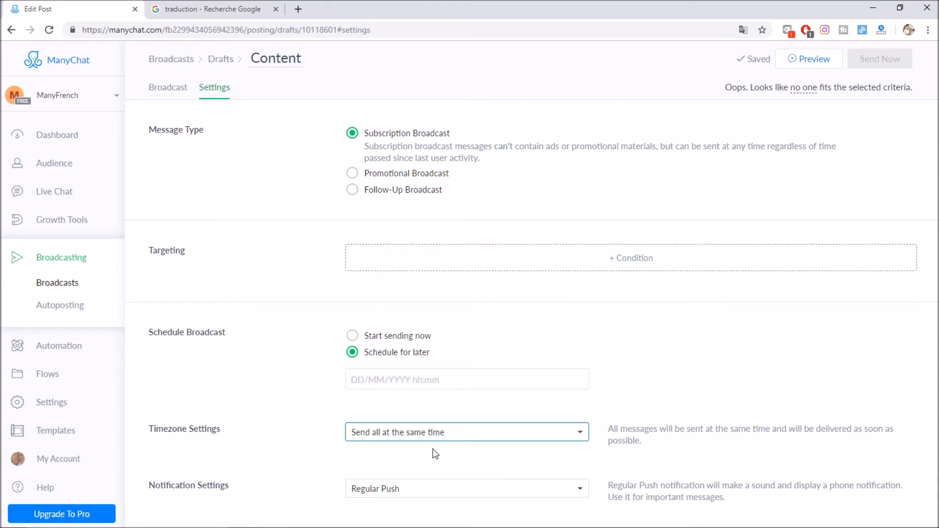
{"action": "left_click", "coordinate": [442, 477]}
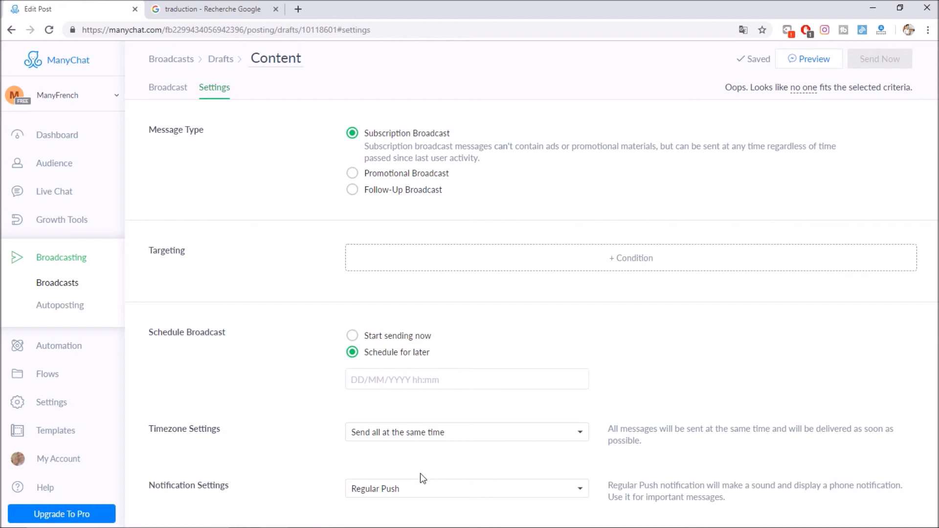
Try the notification options Only 1 regular notification, Only 2 regular notifications, Silent Push and Silent, and return to Regular Push.
{"action": "left_click", "coordinate": [460, 490]}
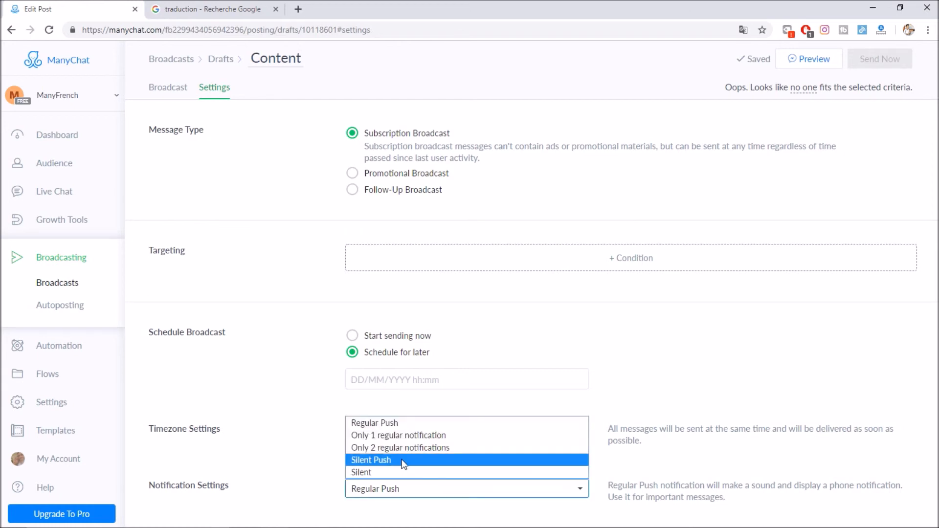
{"action": "left_click", "coordinate": [414, 437]}
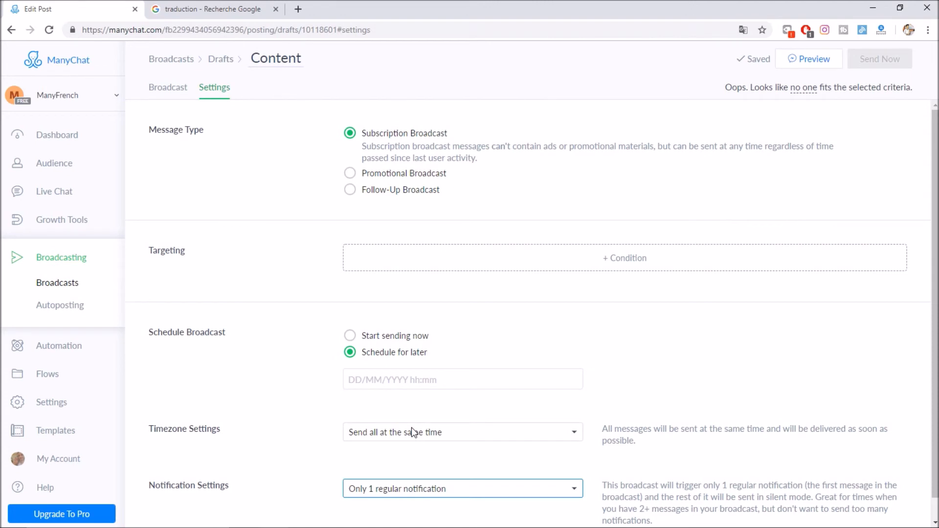
{"action": "left_click", "coordinate": [433, 489]}
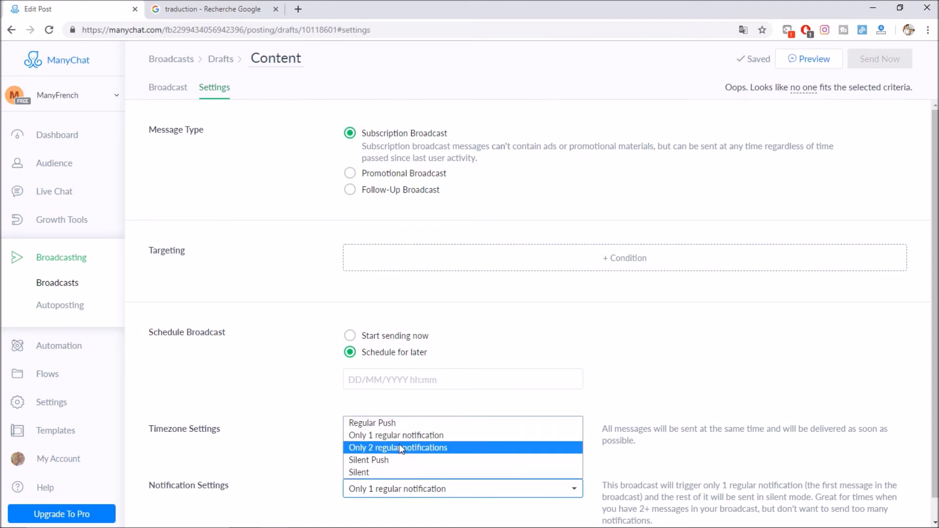
{"action": "left_click", "coordinate": [400, 449]}
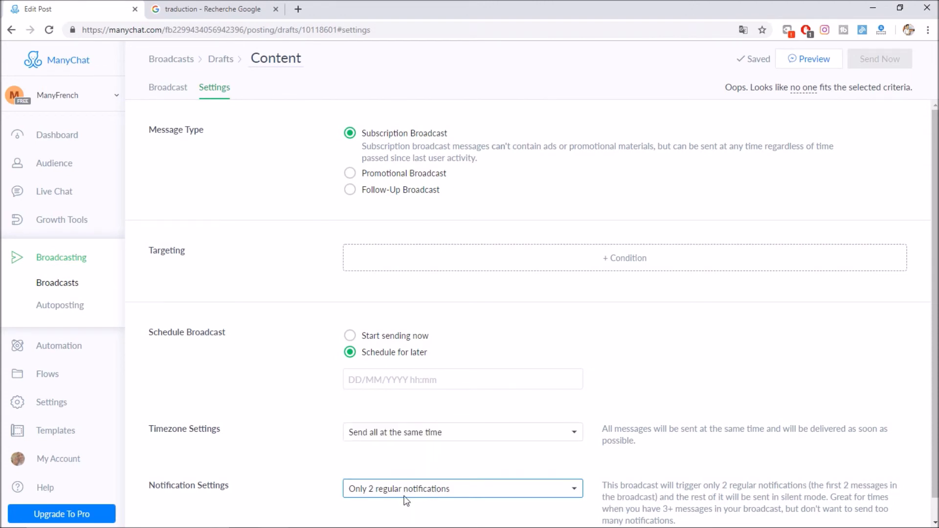
{"action": "left_click", "coordinate": [405, 495]}
{"action": "left_click", "coordinate": [386, 461]}
{"action": "left_click", "coordinate": [391, 488]}
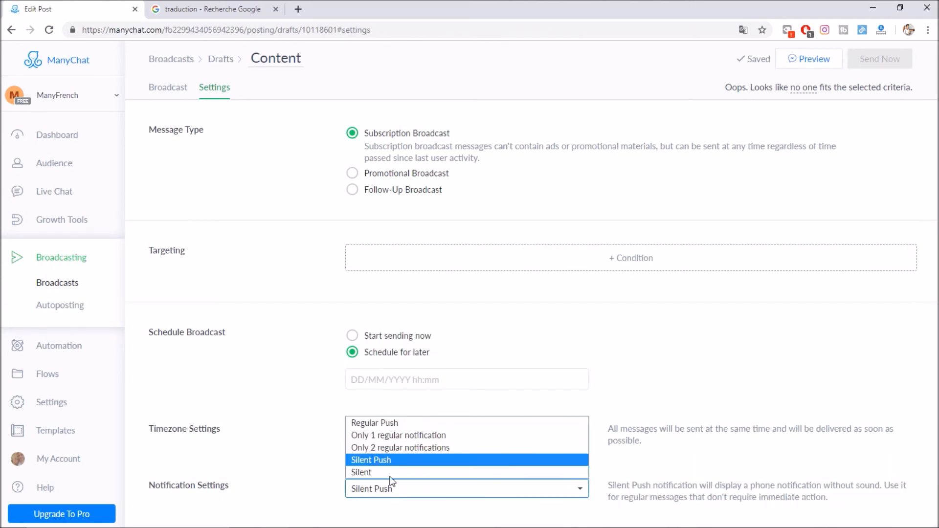
{"action": "left_click", "coordinate": [388, 473]}
{"action": "left_click", "coordinate": [392, 494]}
{"action": "left_click", "coordinate": [391, 473]}
{"action": "left_click", "coordinate": [392, 426]}
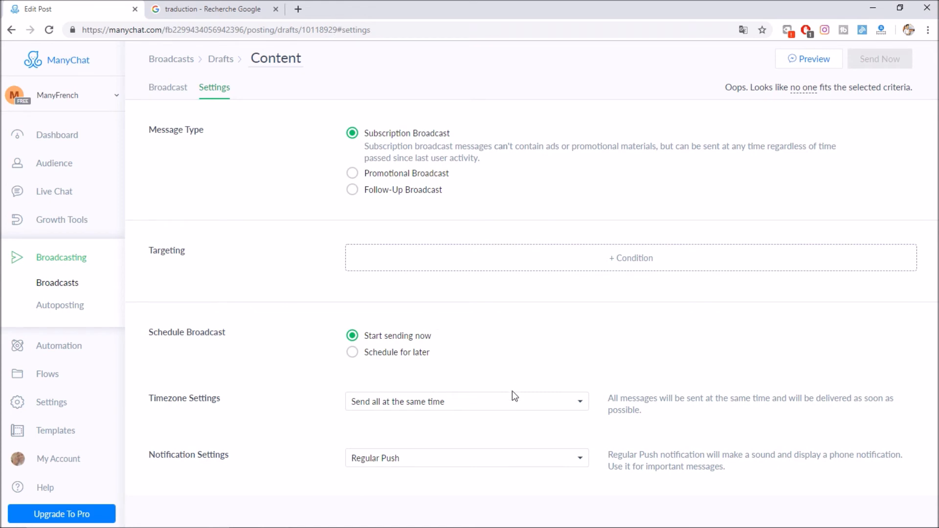
Return to the broadcast content, write HGG as the first message and add a 3-second typing delay after it.
{"action": "left_click", "coordinate": [175, 90]}
{"action": "left_click", "coordinate": [409, 178]}
{"action": "left_click", "coordinate": [410, 177]}
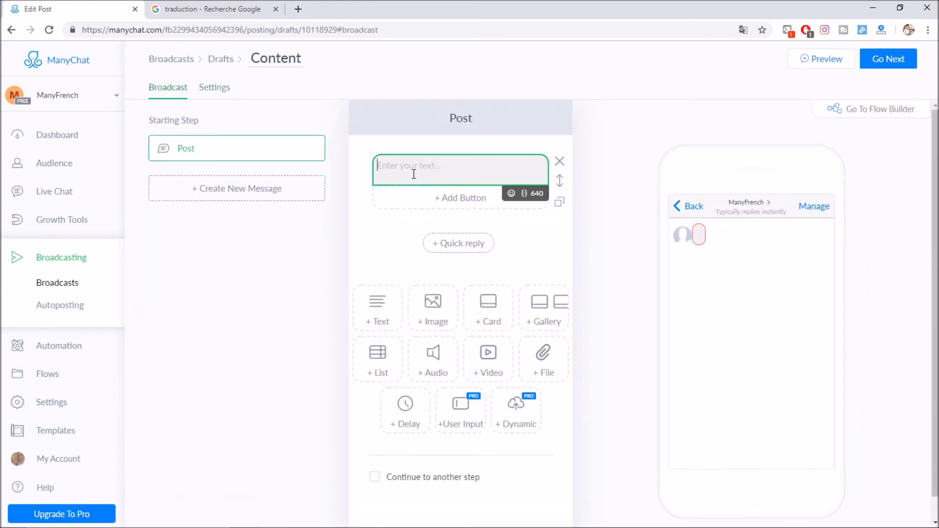
{"action": "type", "text": "HGG"}
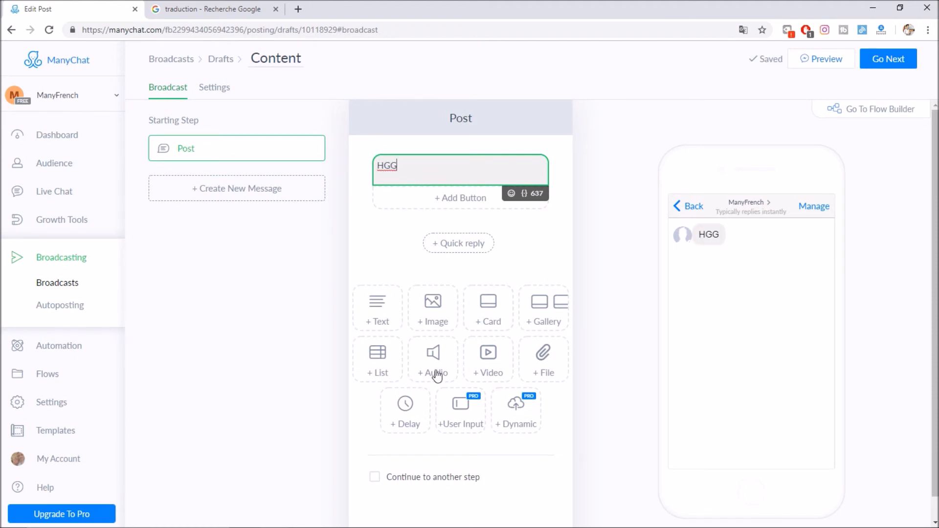
{"action": "left_click", "coordinate": [415, 408]}
{"action": "left_click", "coordinate": [454, 251]}
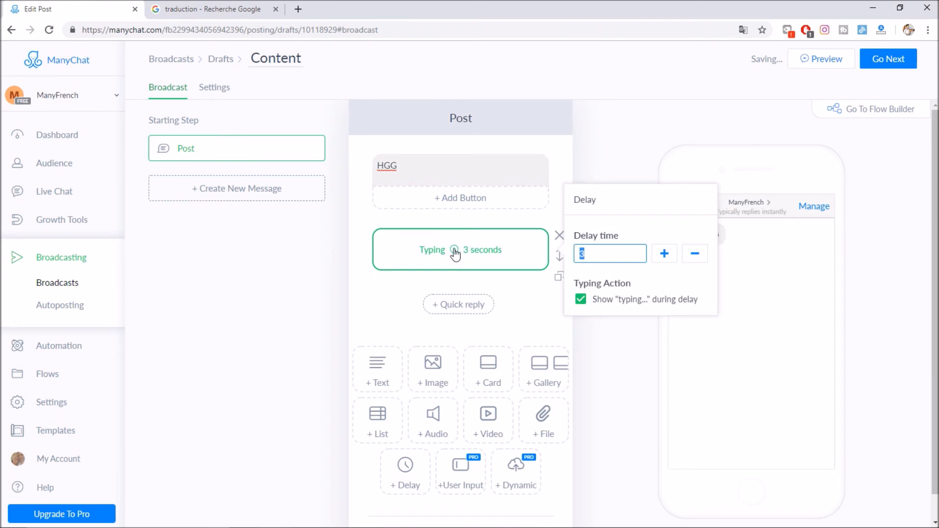
{"action": "left_click", "coordinate": [398, 315]}
Add a second text message reading HJ below the typing delay.
{"action": "scroll", "coordinate": [440, 353], "scroll_direction": "down", "scroll_amount": 1}
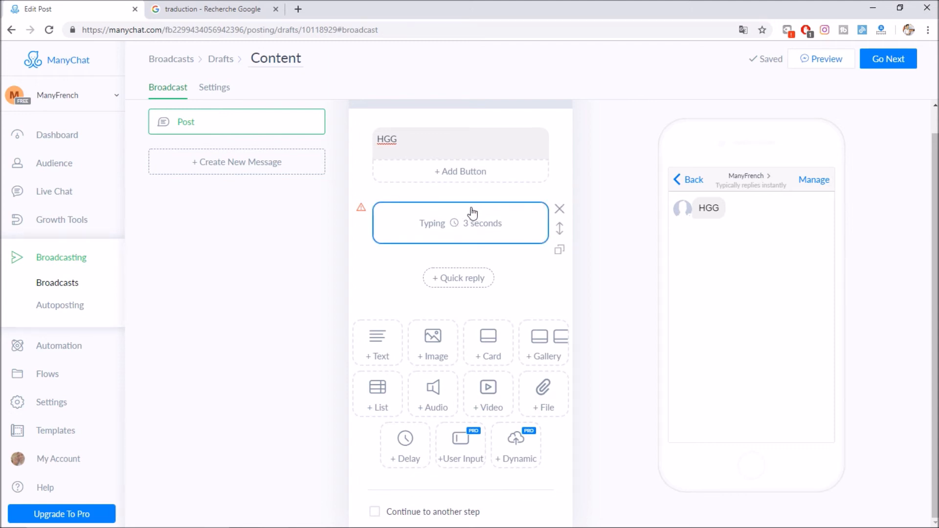
{"action": "left_click", "coordinate": [387, 349]}
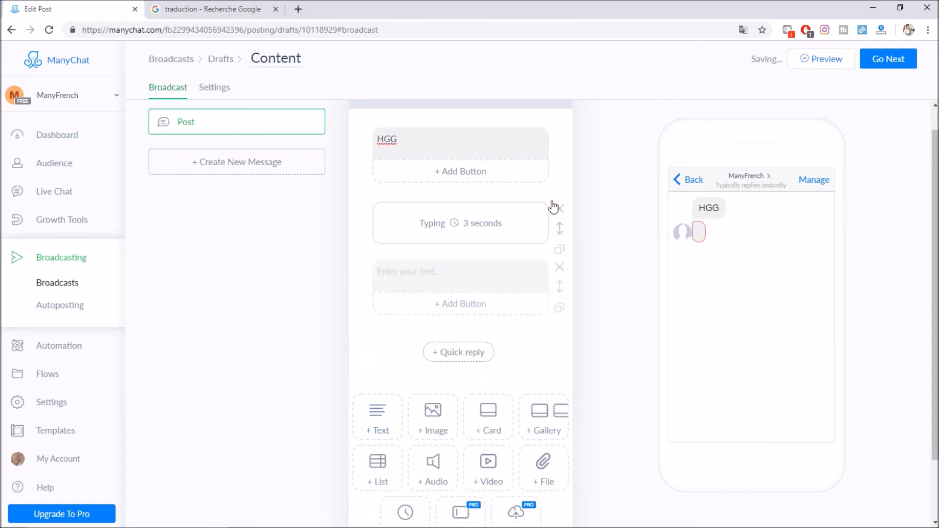
{"action": "left_click", "coordinate": [454, 282]}
{"action": "type", "text": "HJ"}
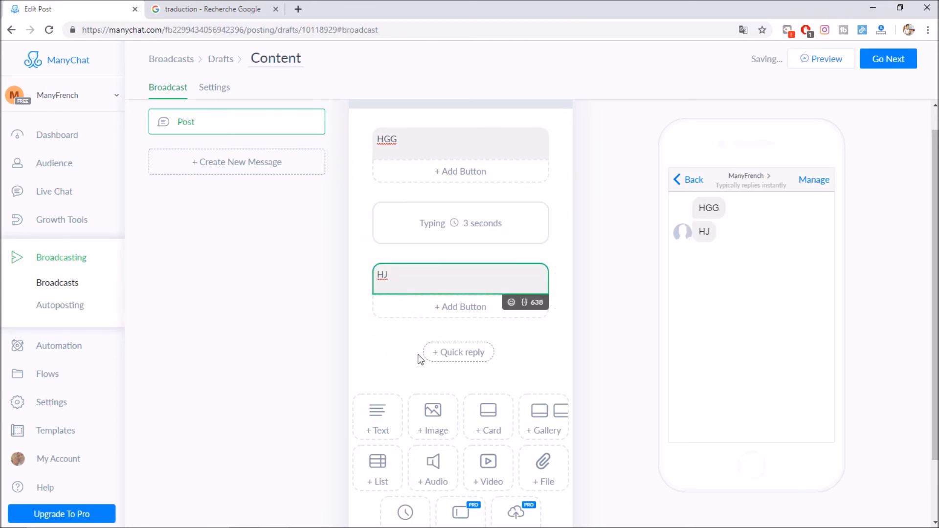
Add another 3-second typing delay after the HJ message, followed by a text message reading JHGHJ.
{"action": "left_click", "coordinate": [413, 512]}
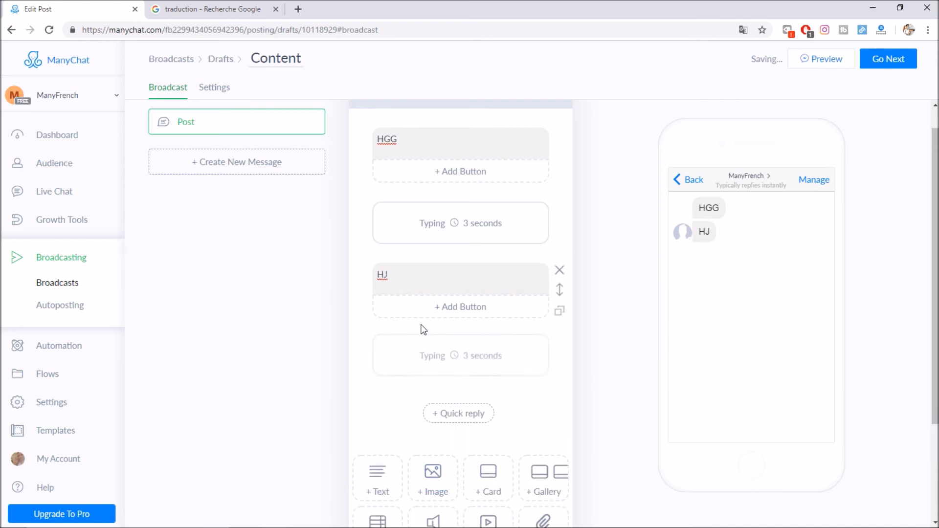
{"action": "scroll", "coordinate": [417, 427], "scroll_direction": "down", "scroll_amount": 2}
{"action": "left_click", "coordinate": [377, 365]}
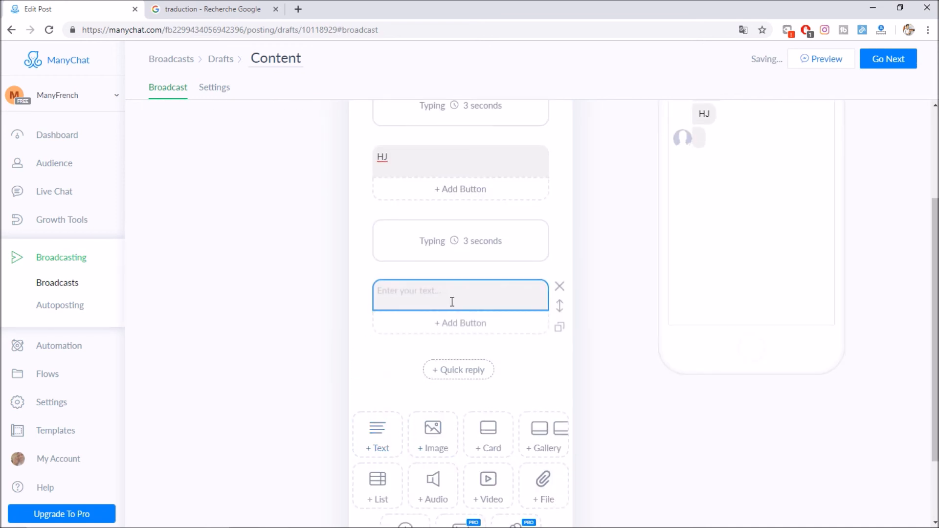
{"action": "type", "text": "JHGHJ"}
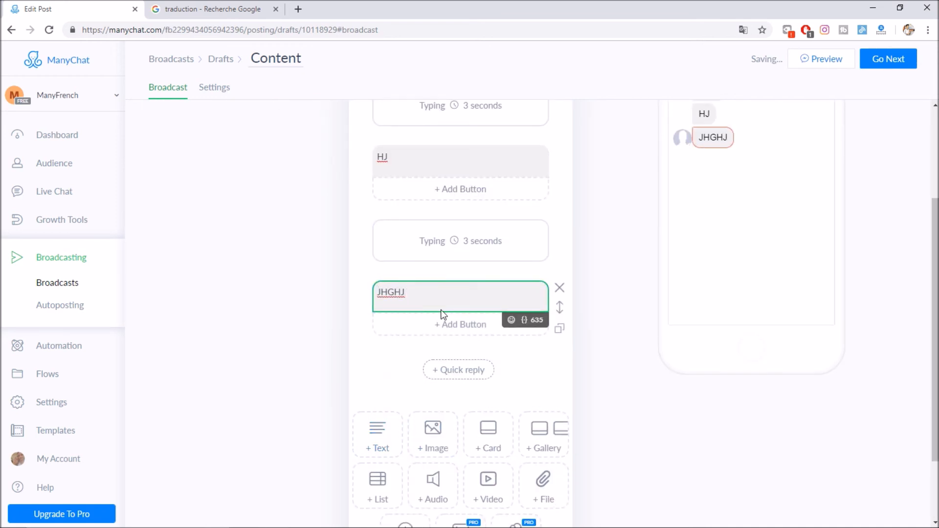
{"action": "scroll", "coordinate": [386, 279], "scroll_direction": "up", "scroll_amount": 3}
{"action": "left_click", "coordinate": [358, 314]}
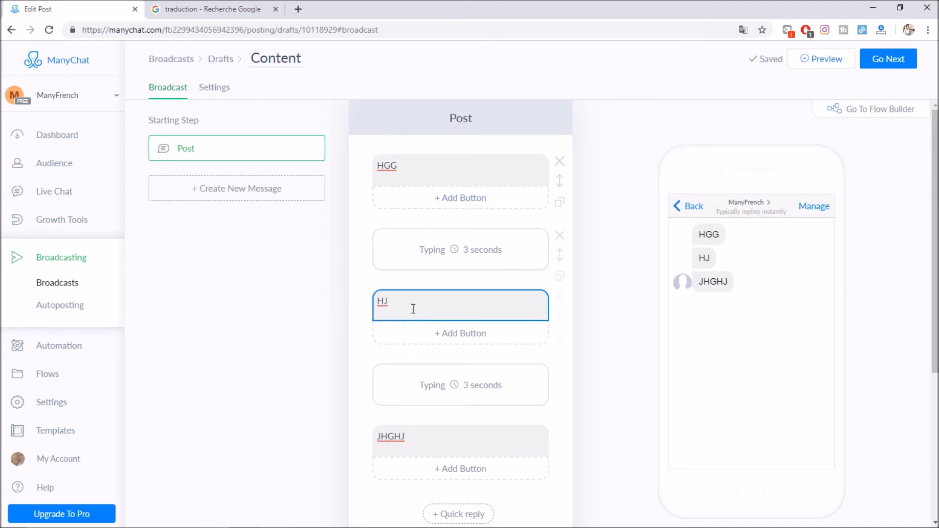
Set the broadcast's notification option to Only 1 regular notification.
{"action": "scroll", "coordinate": [394, 300], "scroll_direction": "down", "scroll_amount": 4}
{"action": "scroll", "coordinate": [334, 342], "scroll_direction": "down", "scroll_amount": 1}
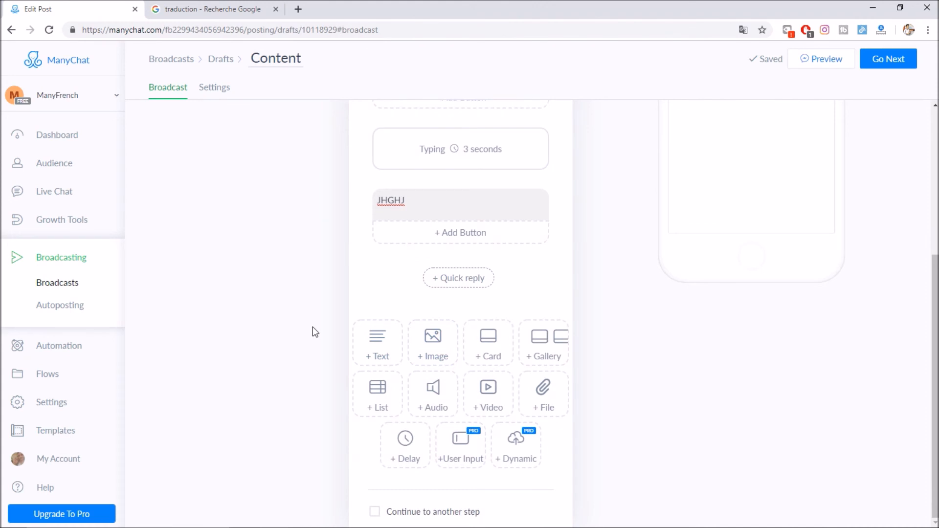
{"action": "left_click", "coordinate": [217, 94]}
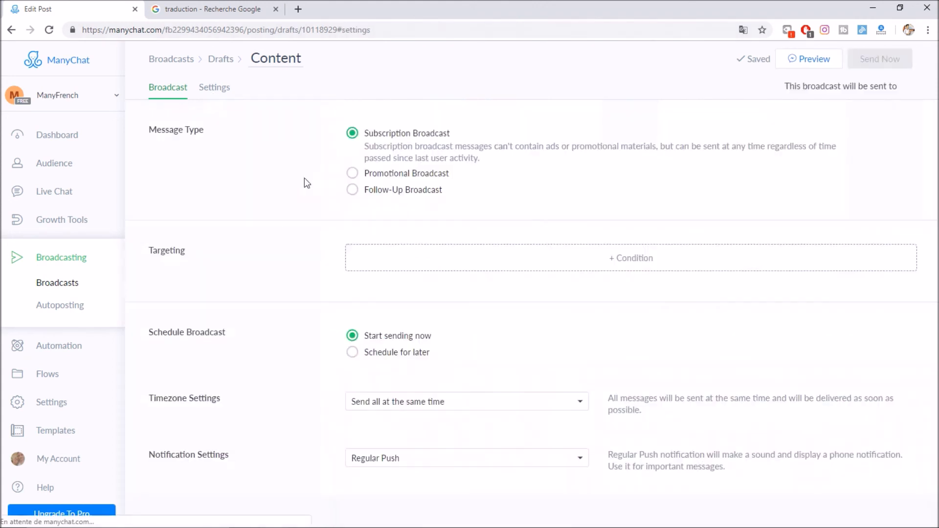
{"action": "left_click", "coordinate": [522, 455]}
{"action": "left_click", "coordinate": [440, 403]}
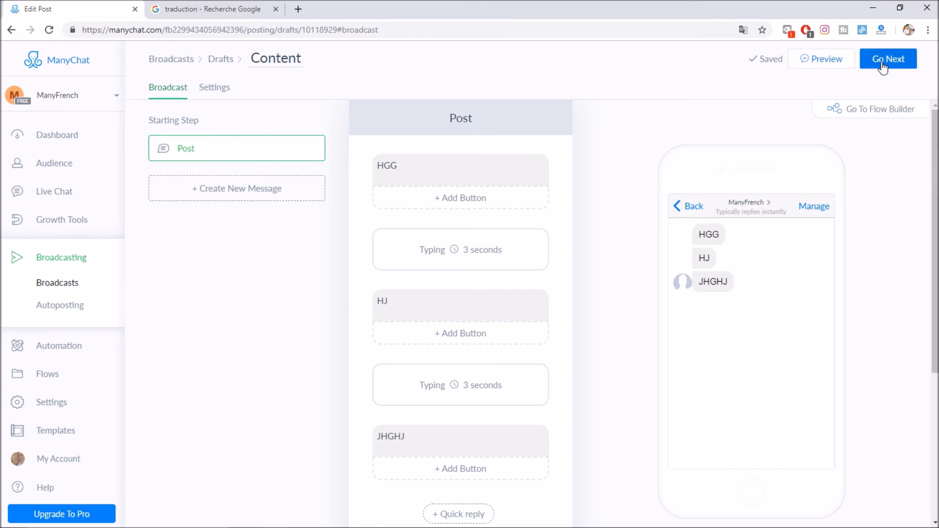
Check the broadcast's settings once more, and leave the draft for the Broadcasts overview.
{"action": "left_click", "coordinate": [212, 91]}
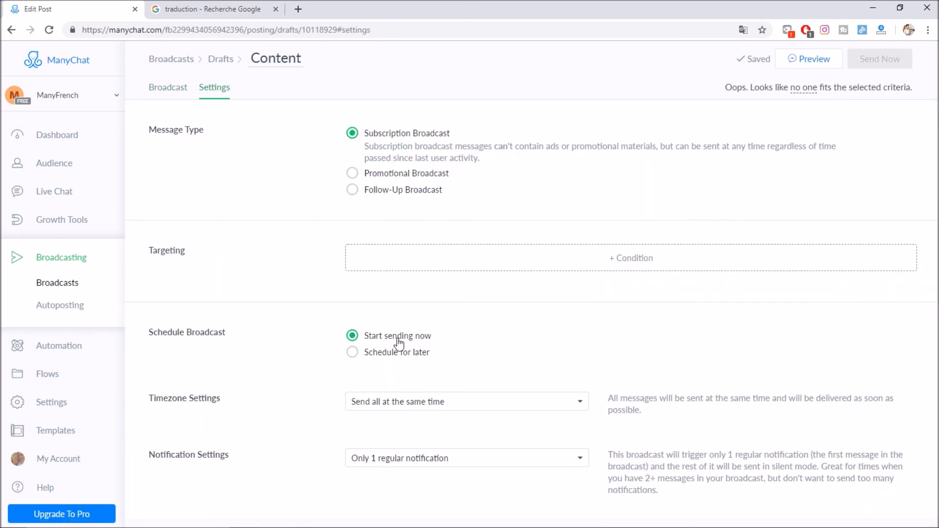
{"action": "left_click", "coordinate": [211, 60]}
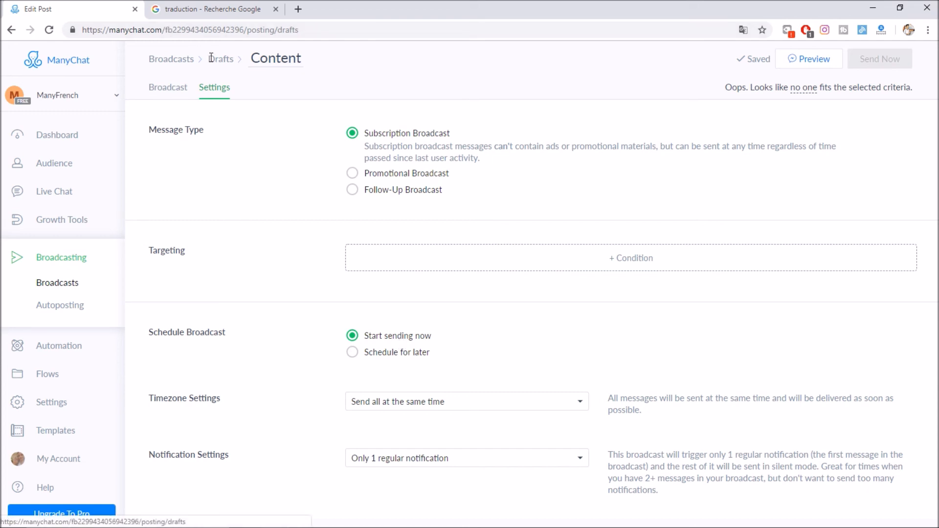
{"action": "left_click", "coordinate": [179, 63]}
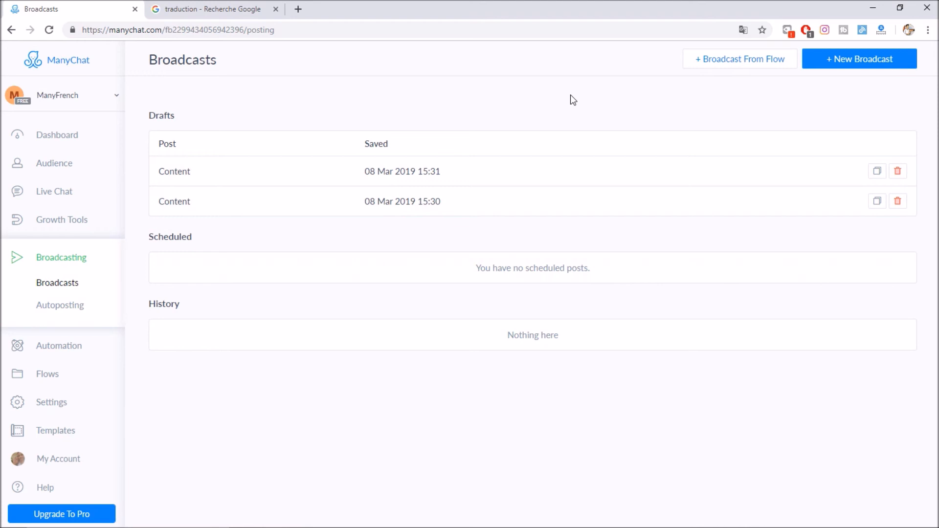